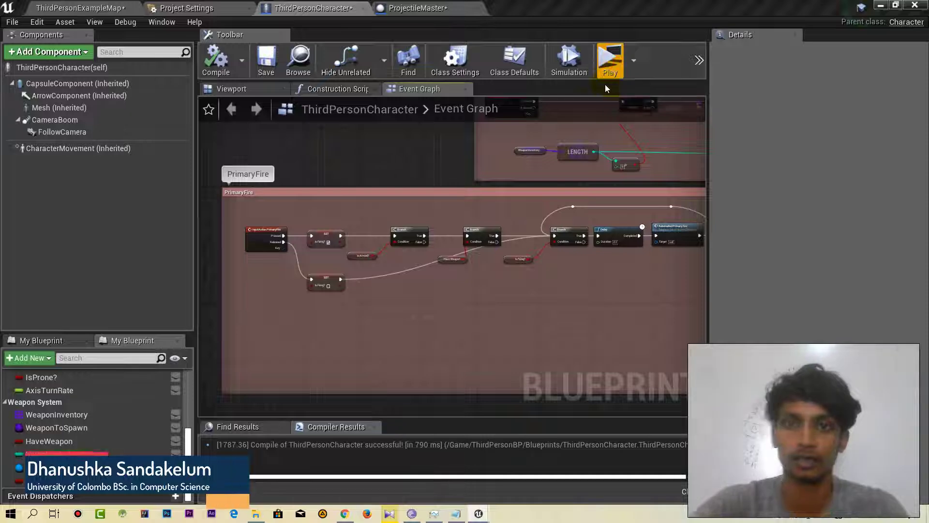
Step: Play-test the game in a standalone preview, moving the character around with the rifle, and return to the blueprint editor
left_click(607, 75)
key("w")
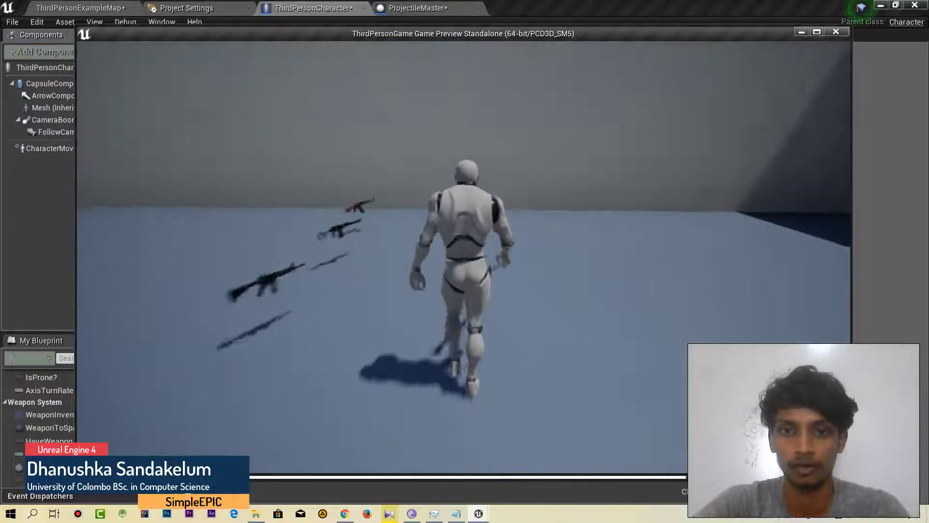
key("w")
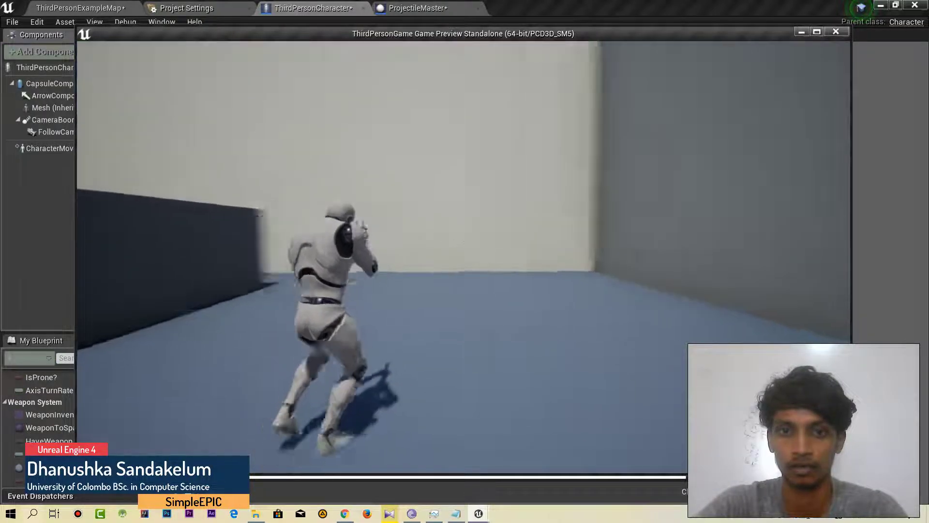
key("w")
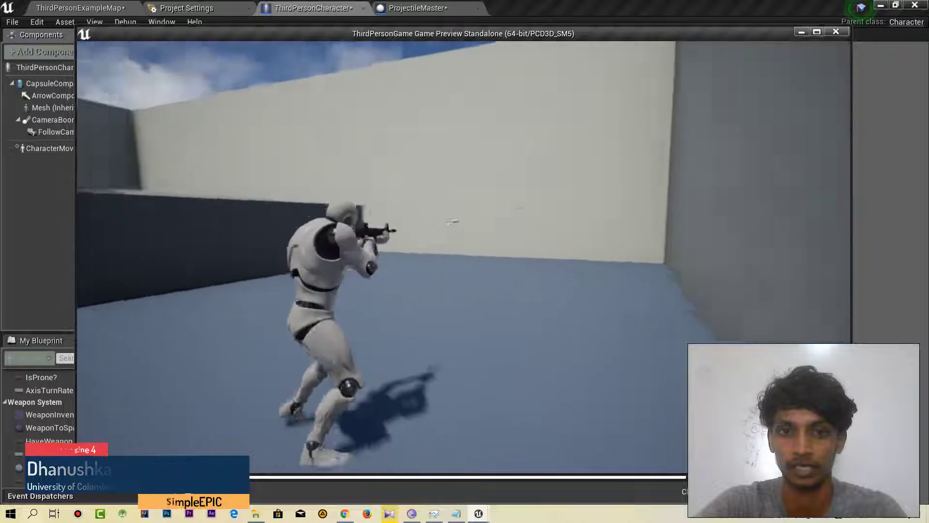
key("w")
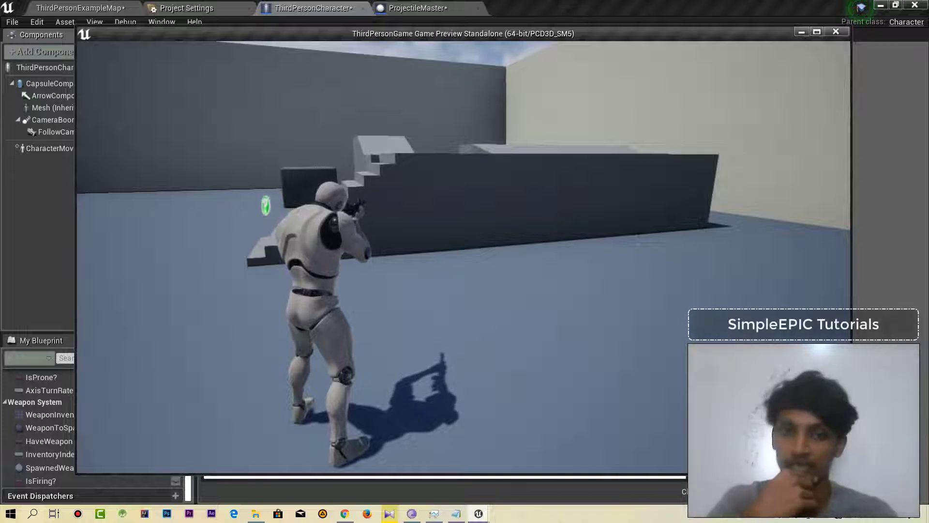
left_click(299, 253)
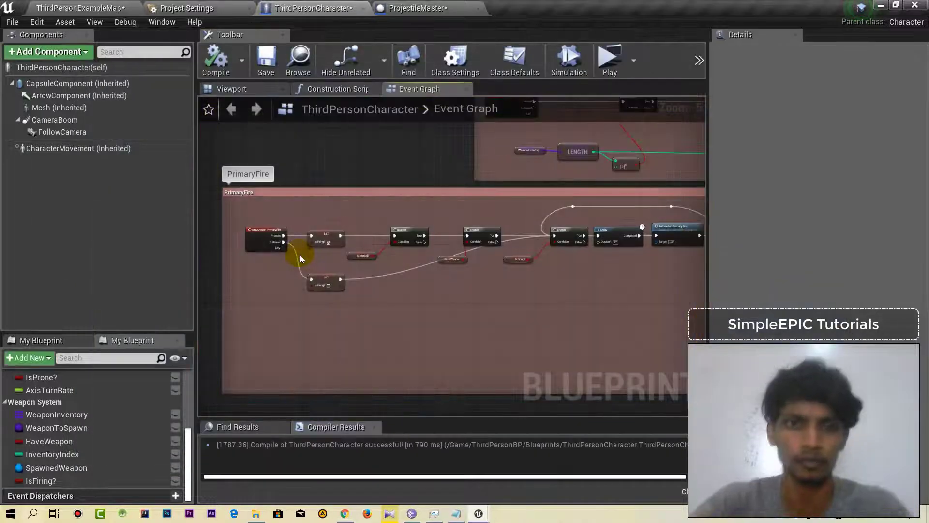
Step: Search the AnimStarterPack folder for "fire" animations, check Fire_Rifle_Ironsights, and clear the search
left_click(102, 6)
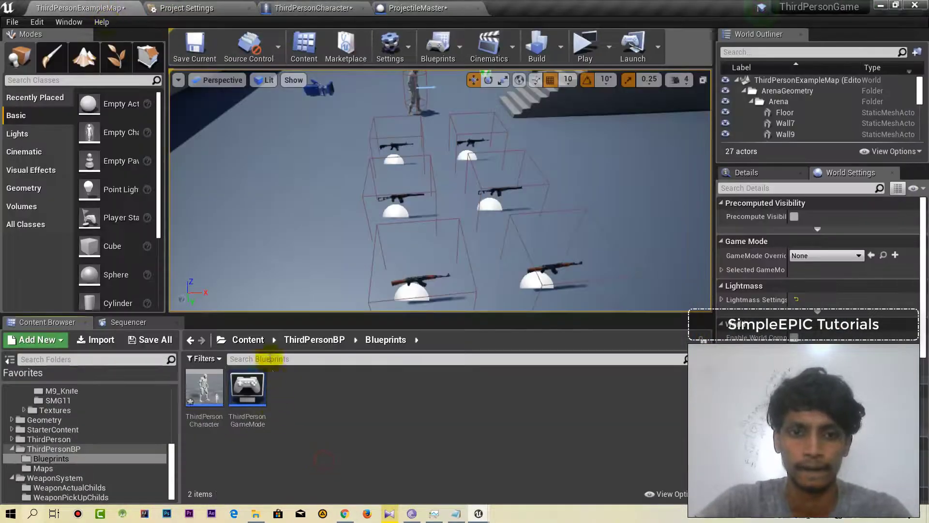
left_click(247, 339)
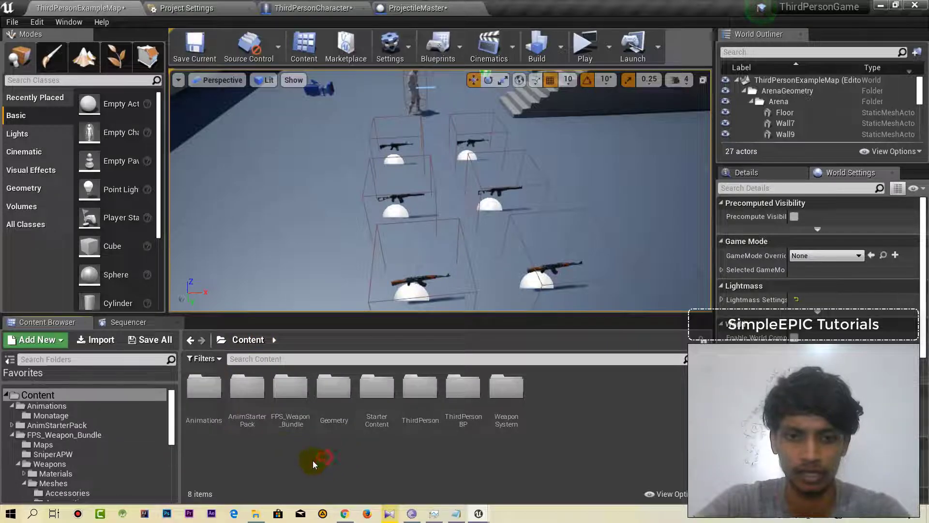
double_click(283, 409)
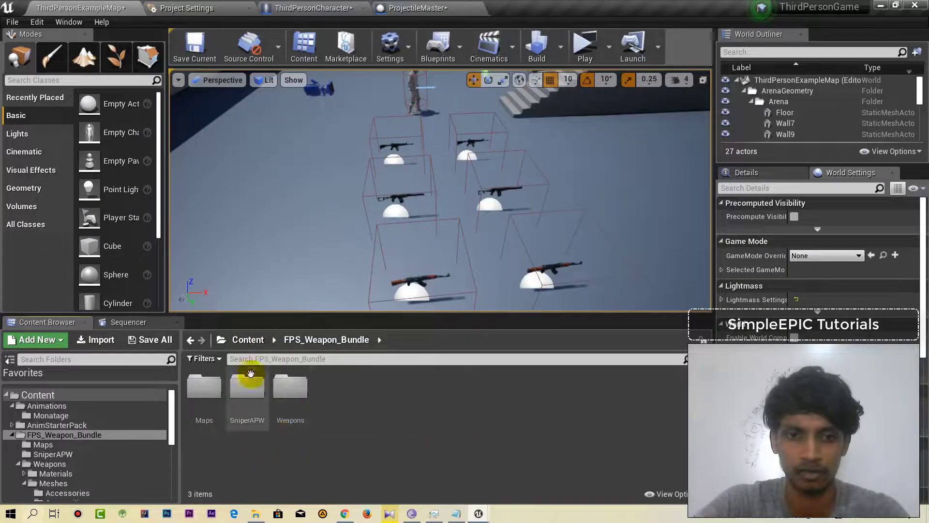
left_click(248, 340)
double_click(251, 389)
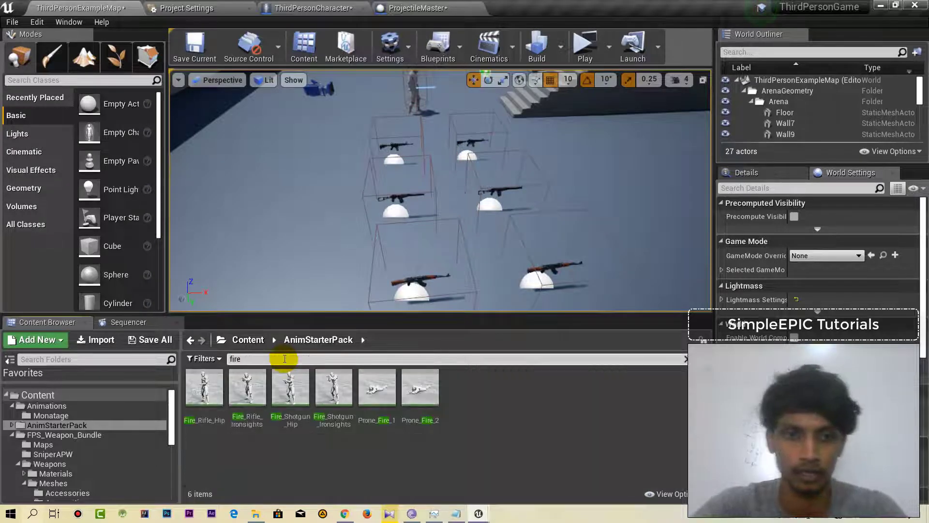
left_click(247, 389)
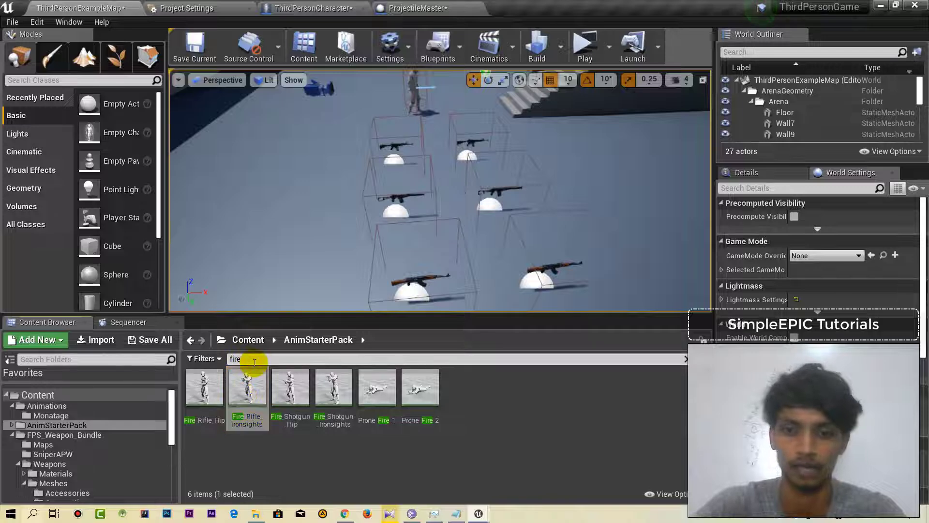
key("BackSpace")
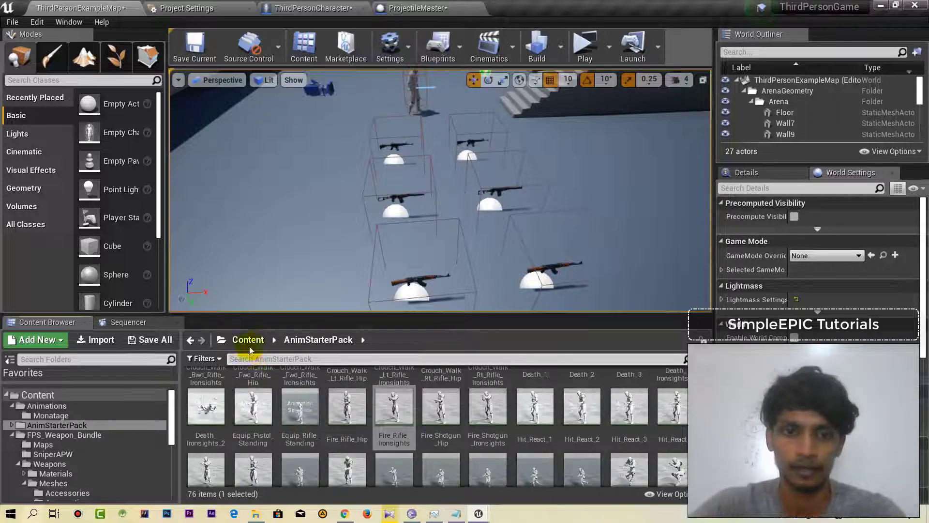
Step: Open the ThirdPersonCharacter blueprint from ThirdPersonBP/Blueprints and examine the PrimaryFire logic and neighbouring inventory sections in its event graph
left_click(248, 339)
double_click(463, 413)
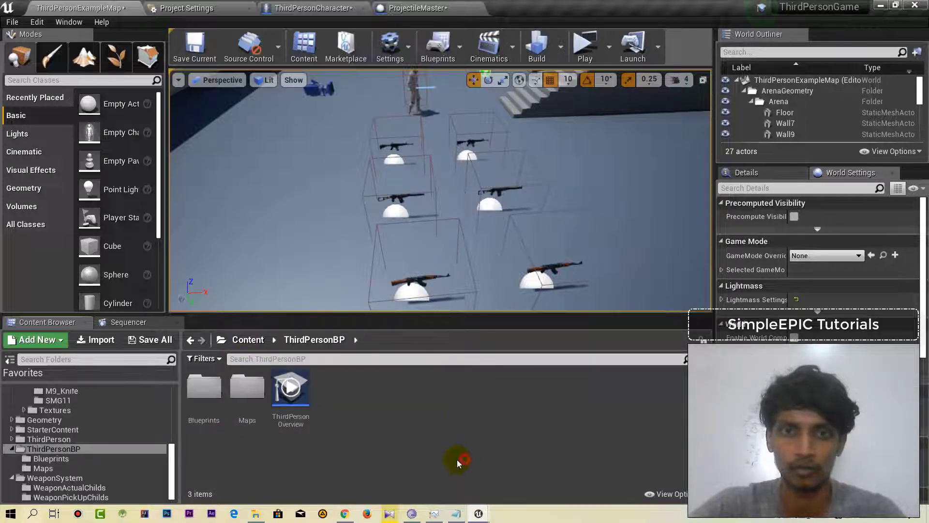
double_click(204, 387)
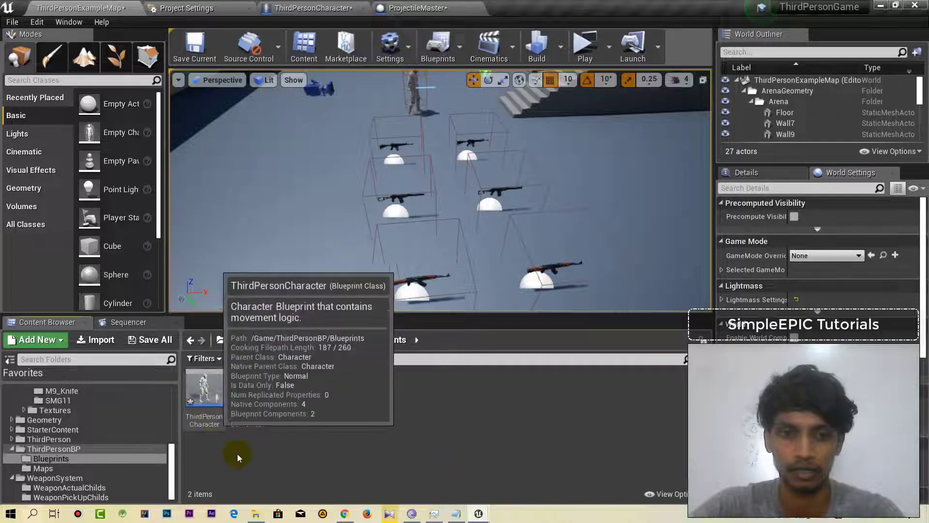
double_click(212, 396)
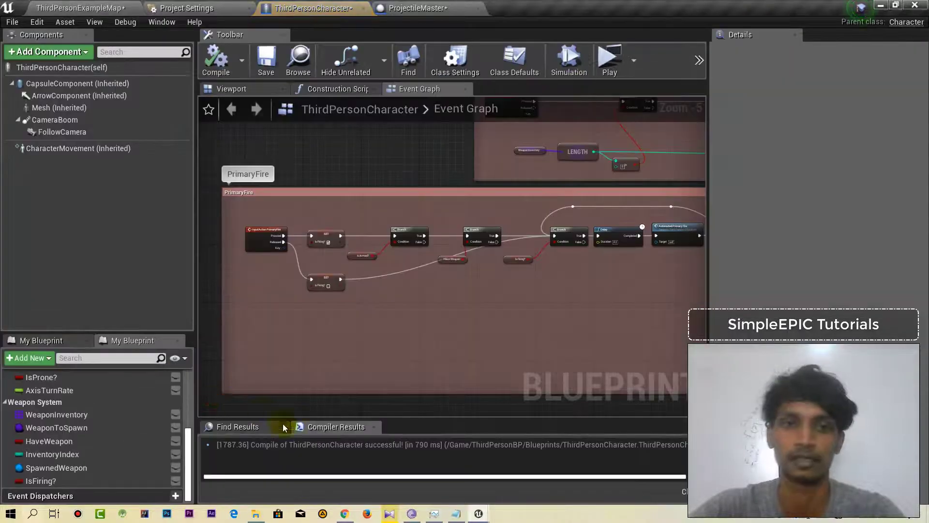
scroll(373, 301, "down", 2)
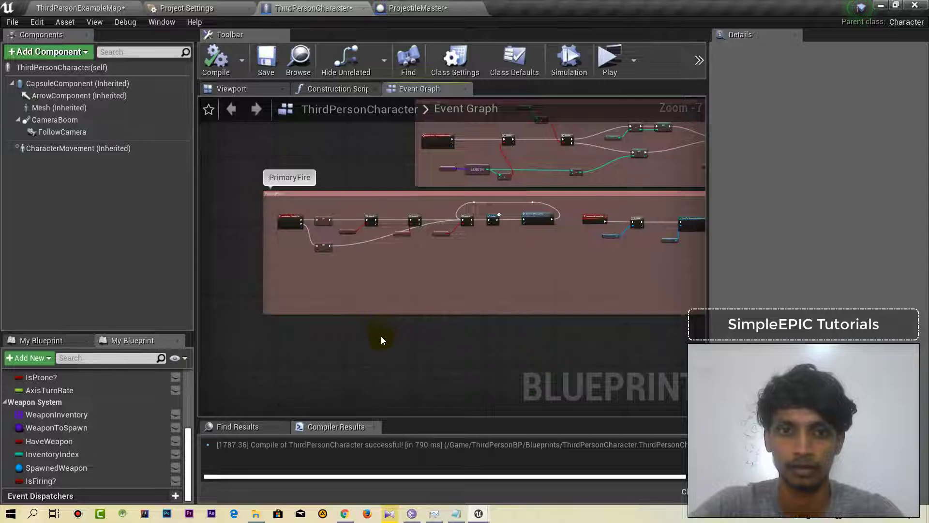
mouse_move(374, 336)
right_mouse_down()
mouse_move(367, 303)
mouse_move(228, 358)
mouse_move(106, 357)
mouse_move(387, 348)
right_mouse_up()
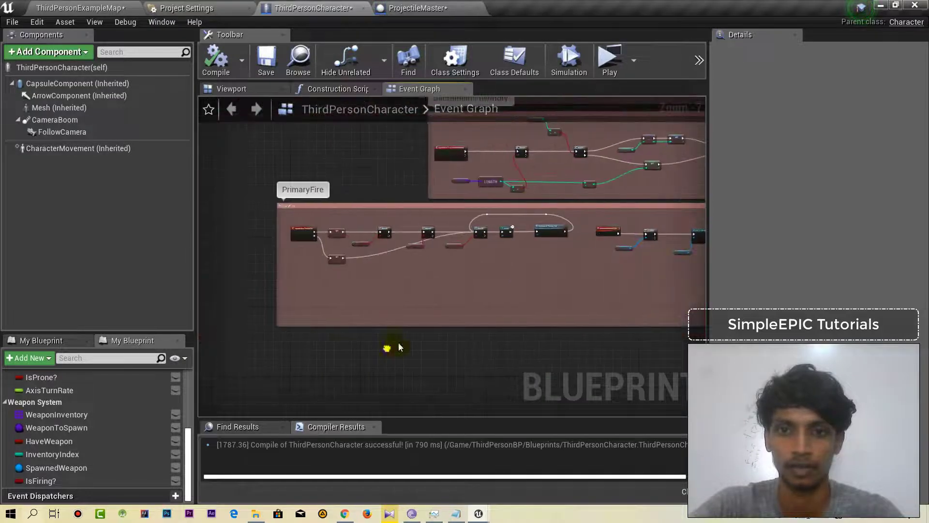
scroll(341, 217, "up", 3)
scroll(494, 205, "down", 6)
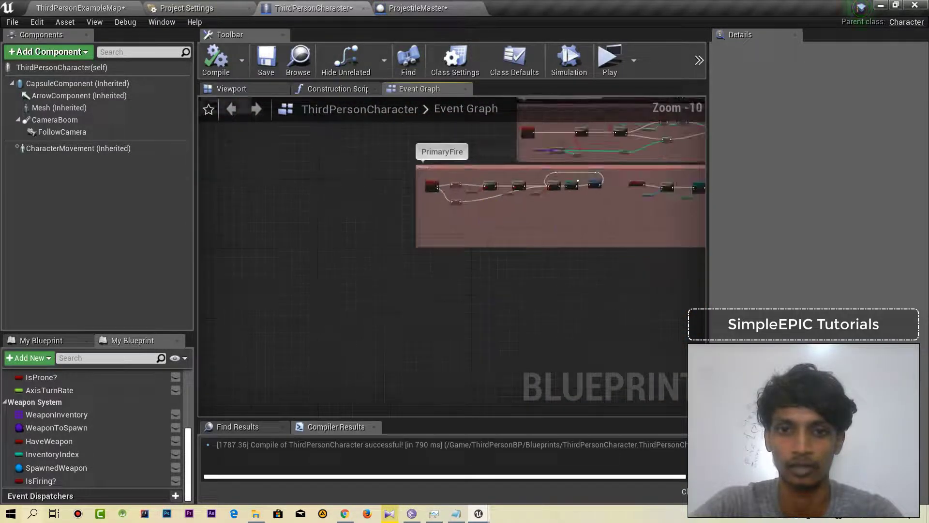
right_click_drag(576, 242, 330, 352)
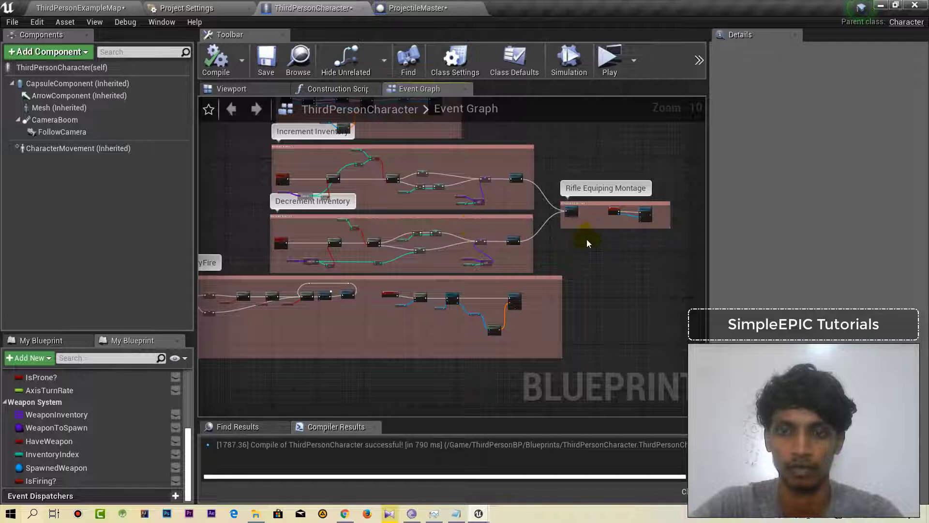
scroll(310, 300, "up", 6)
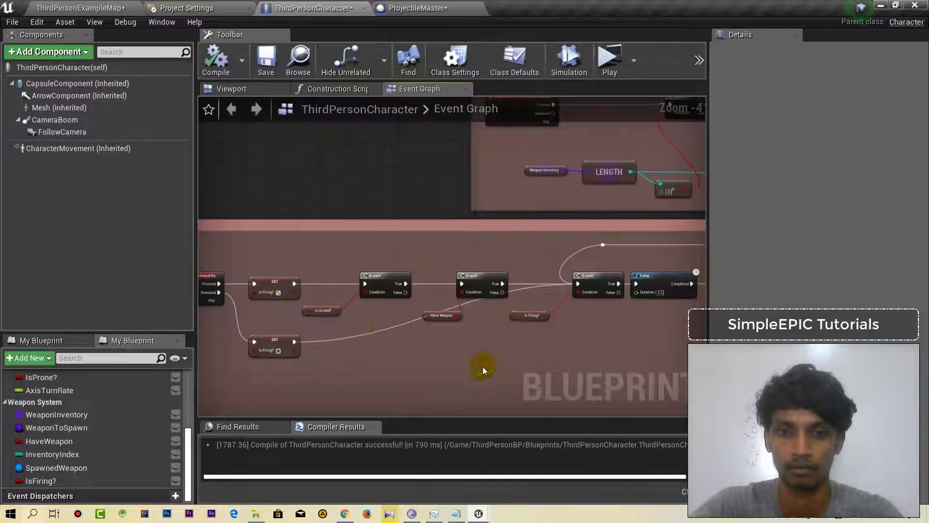
right_click_drag(242, 367, 386, 334)
scroll(242, 356, "down", 4)
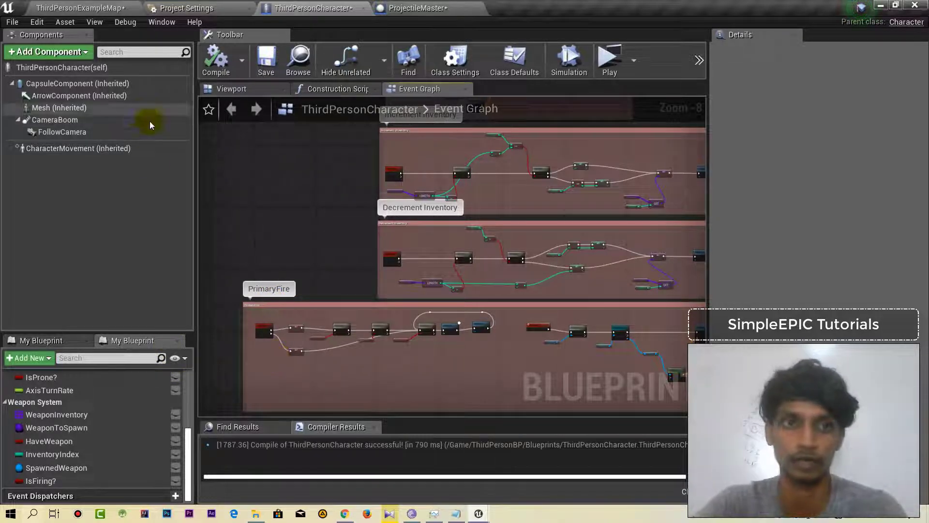
Step: Create an Animation Montage named PrimaryFireAnimMontage for the UE4 mannequin skeleton in the Animations/Monatage folder and open it
left_click(92, 5)
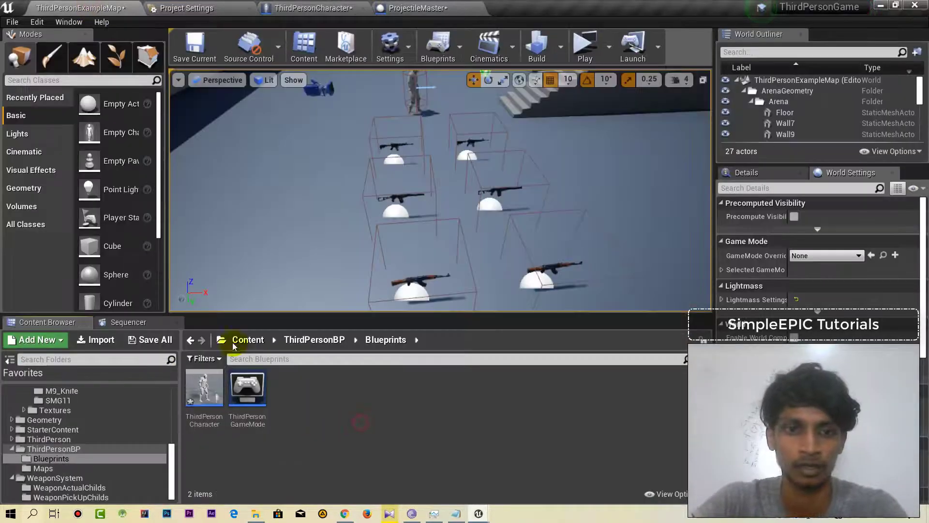
left_click(233, 340)
double_click(201, 388)
double_click(202, 387)
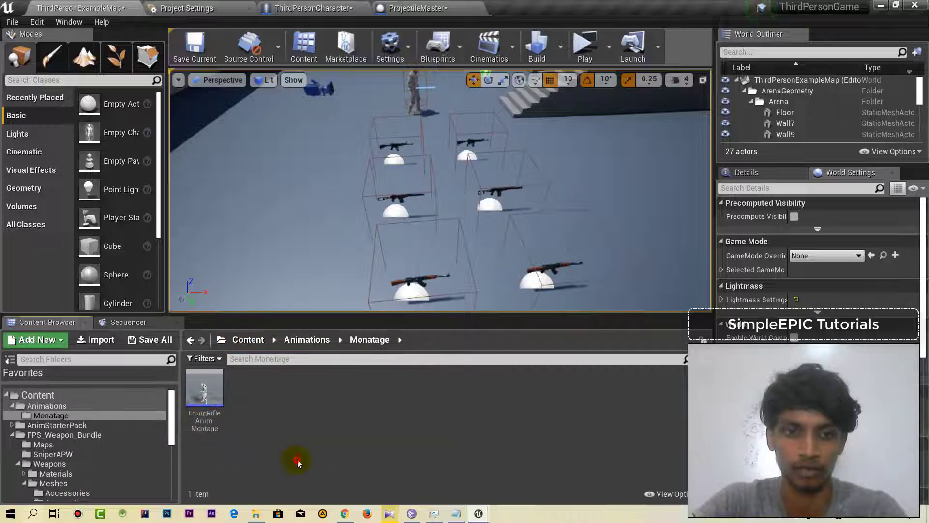
right_click(297, 462)
mouse_move(344, 280)
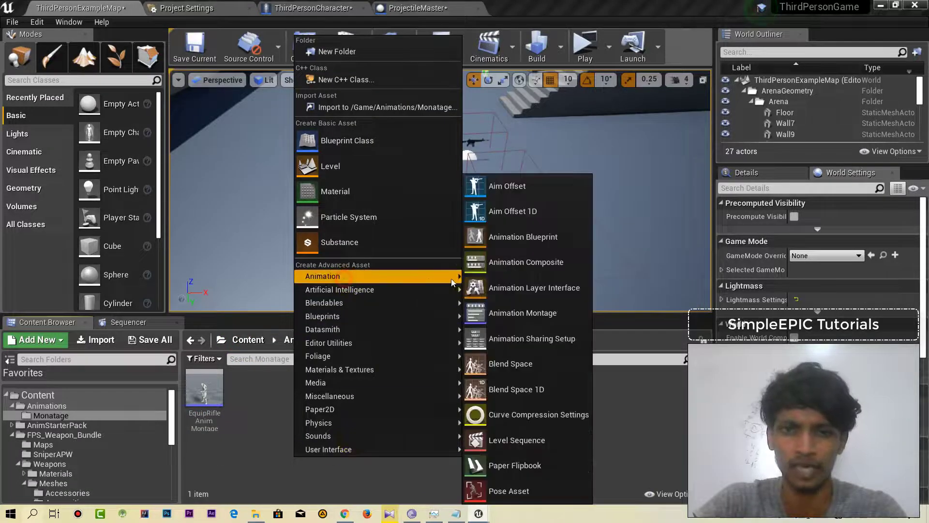
left_click(525, 313)
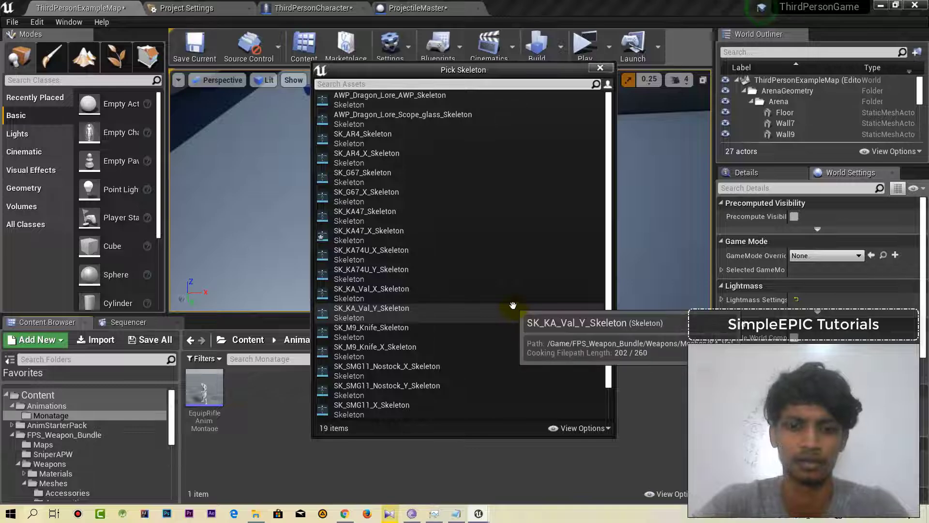
type("mannequin")
left_click(372, 99)
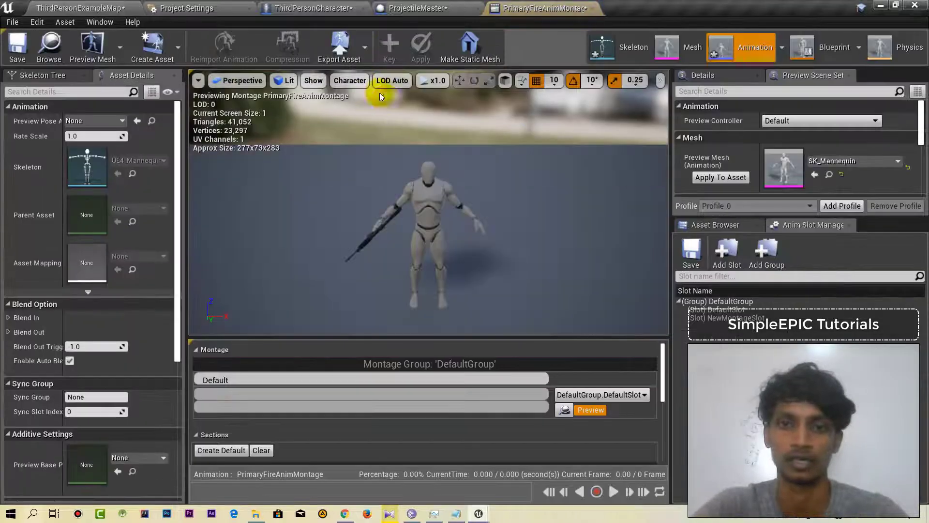
Step: Find the assets matching "fire" and add the Fire_Rifle_Ironsights animation to the montage track
left_click(750, 275)
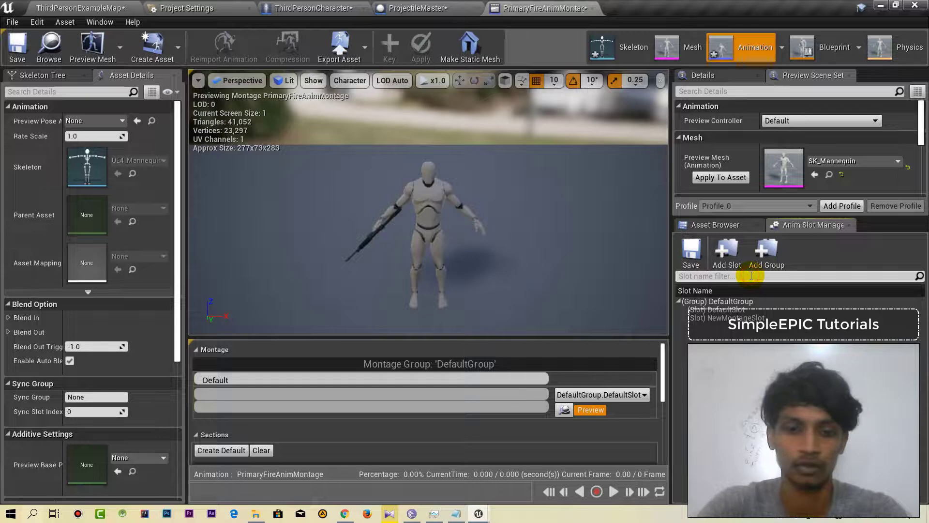
left_click(713, 224)
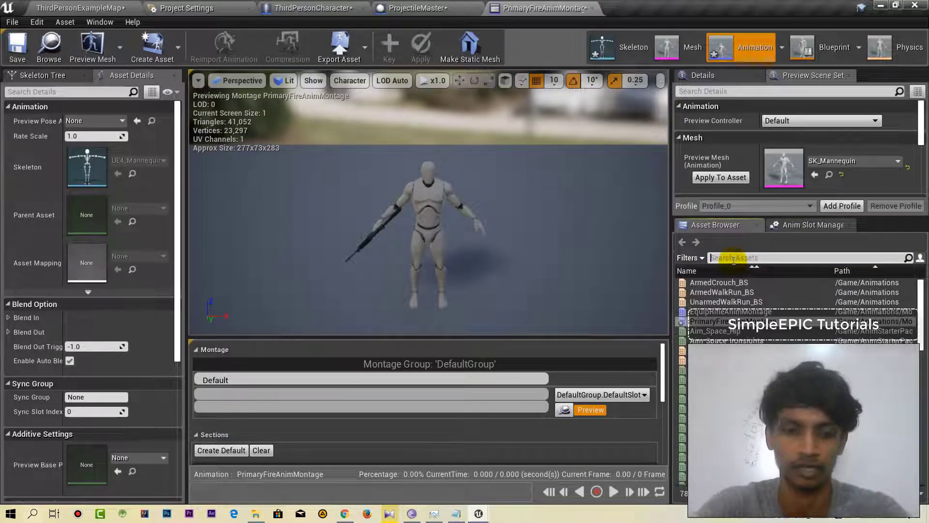
type("fo")
key("BackSpace")
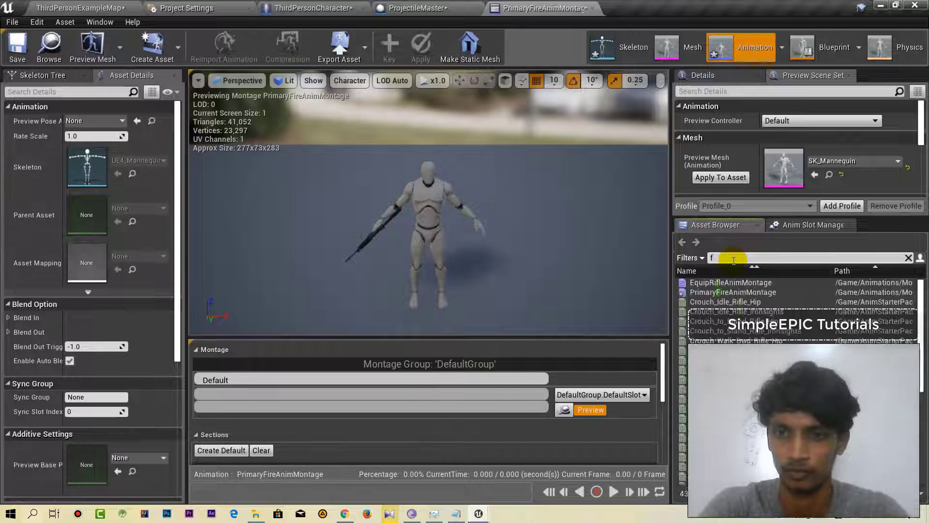
type("ire")
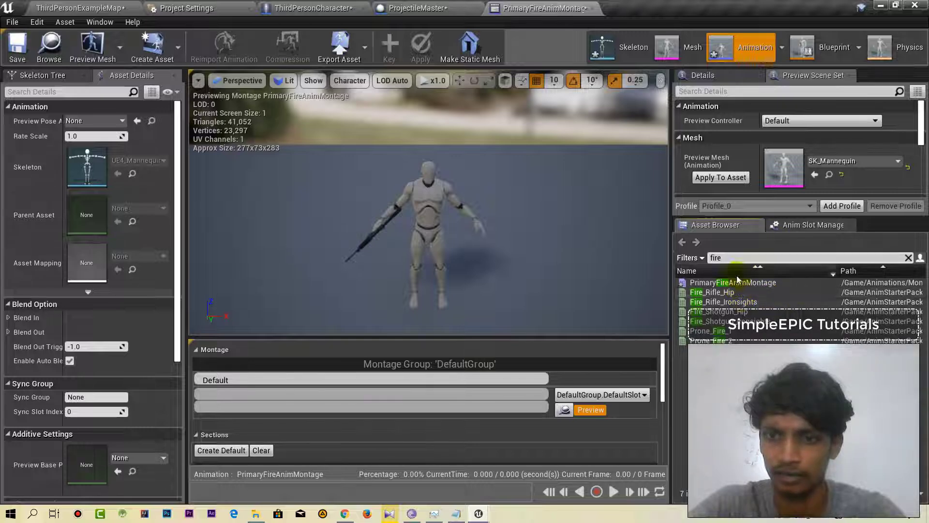
left_click(716, 301)
left_click_drag(614, 313, 329, 405)
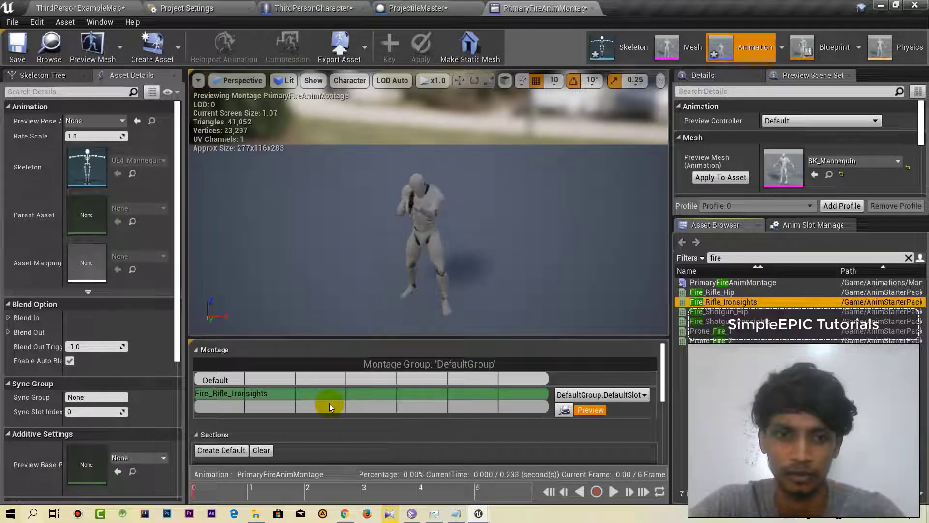
Step: Assign the montage track to DefaultGroup.NewMontageSlot, and save and close the montage
left_click(632, 395)
left_click(618, 416)
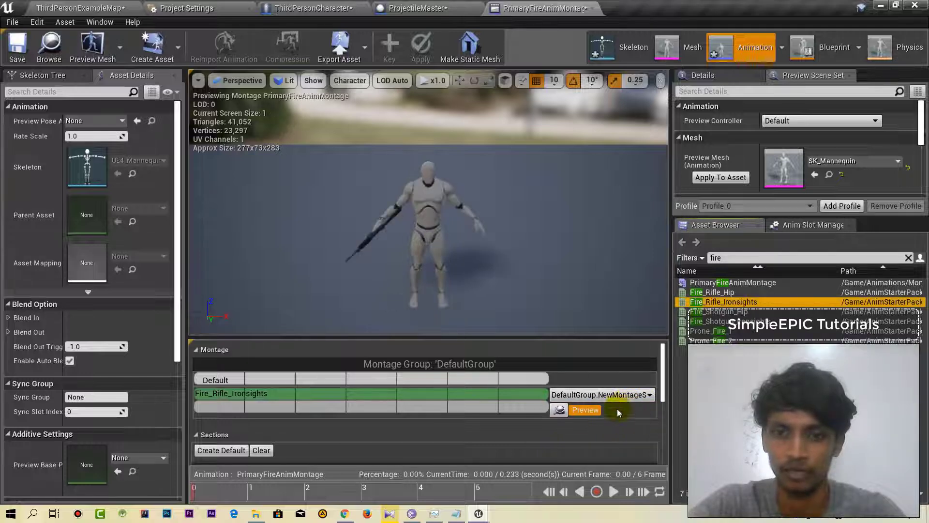
left_click(17, 46)
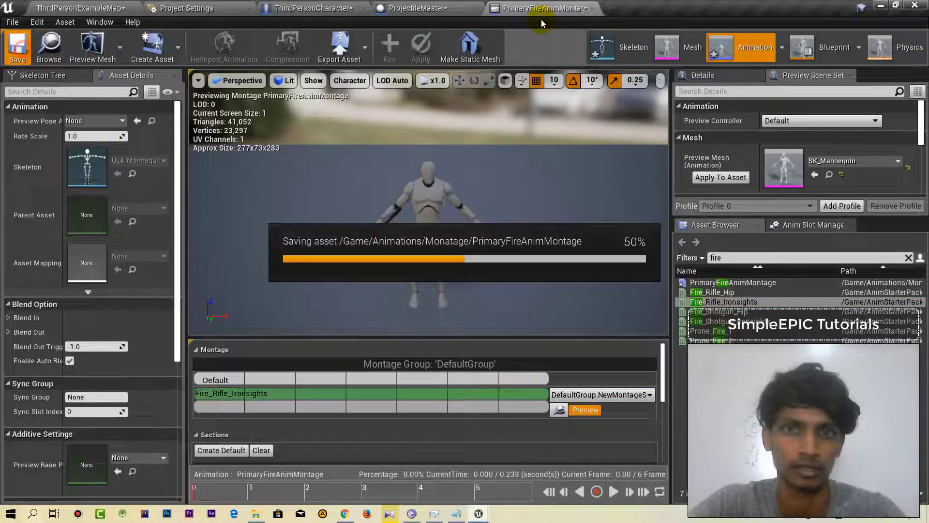
left_click(593, 9)
Step: Reopen PrimaryFireAnimMontage from the Monatage folder and view its firing animation from another angle
left_click(51, 8)
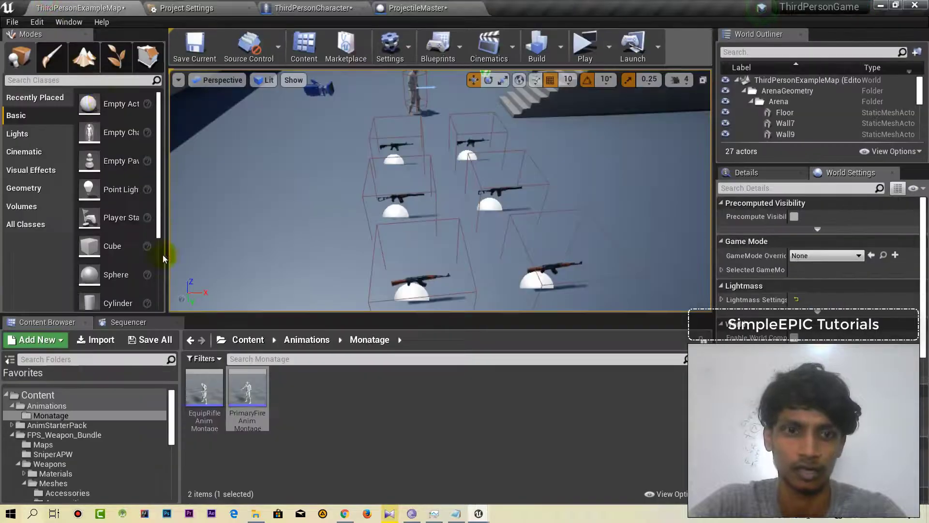
double_click(247, 387)
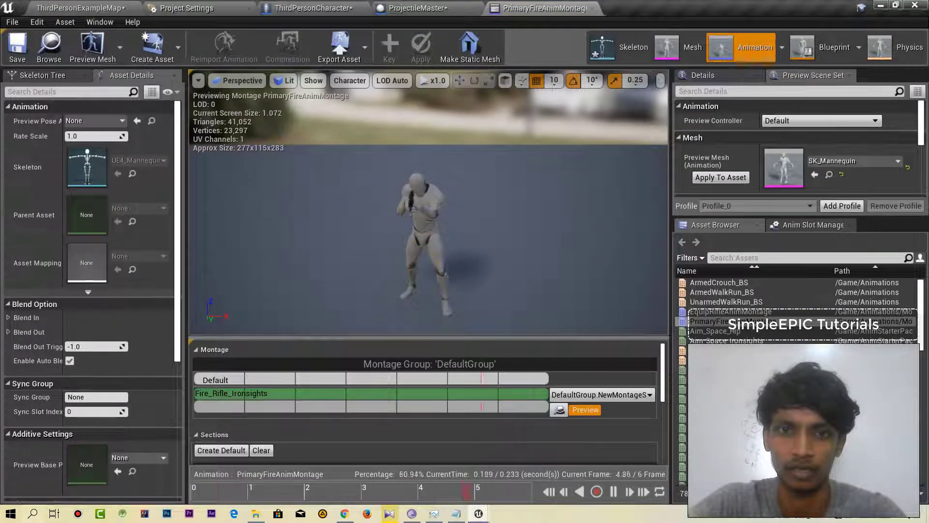
left_click_drag(420, 173, 477, 172)
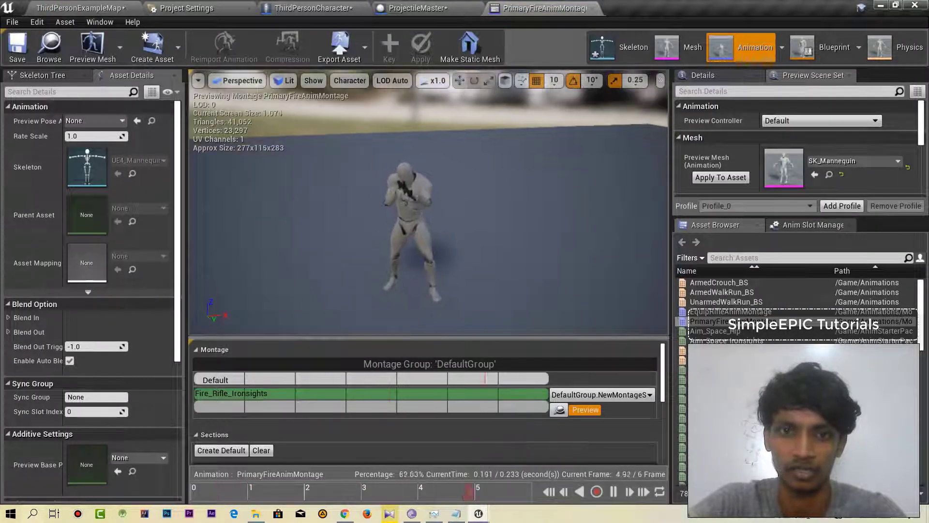
Step: Inspect the firing pose up close and trace the PrimaryFire logic in the ThirdPersonCharacter event graph through to SpawnActor Projectile Master
scroll(421, 173, "up", 6)
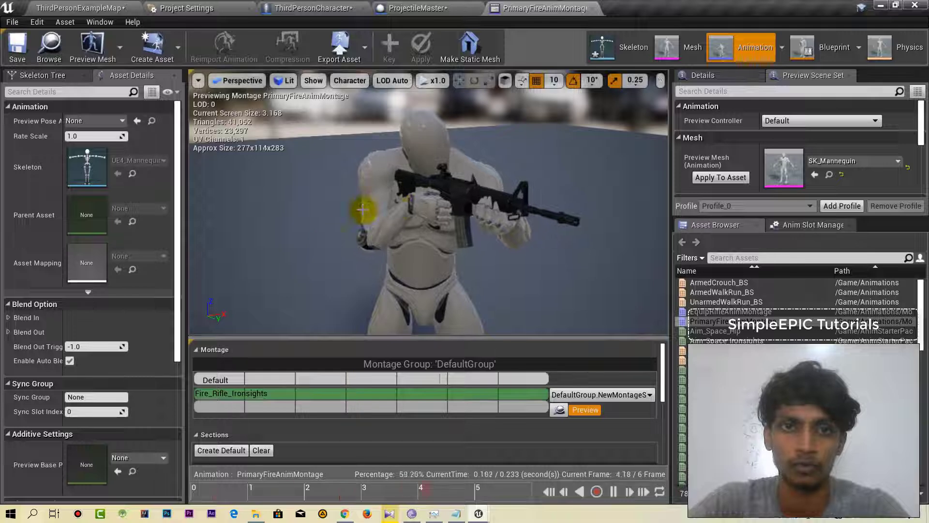
left_click(332, 7)
right_click_drag(317, 292, 437, 269)
scroll(382, 233, "up", 2)
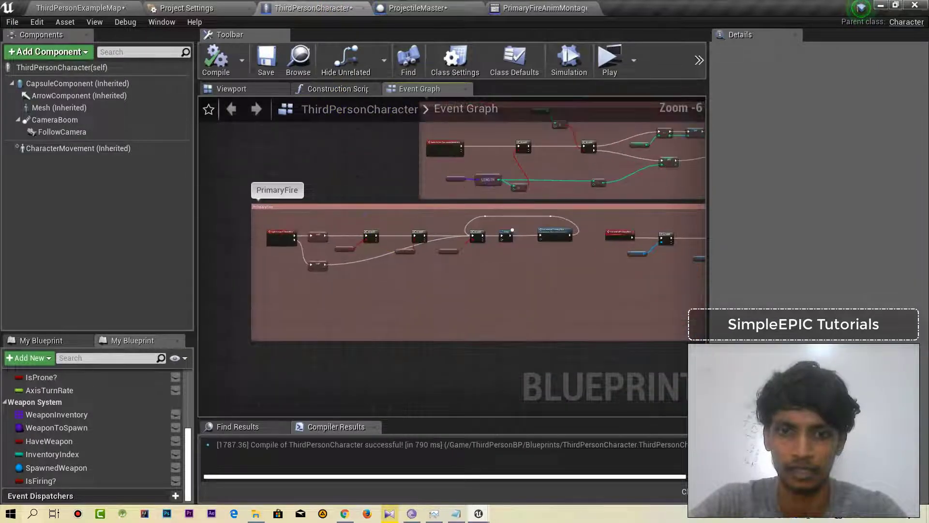
scroll(431, 249, "up", 3)
scroll(442, 301, "down", 2)
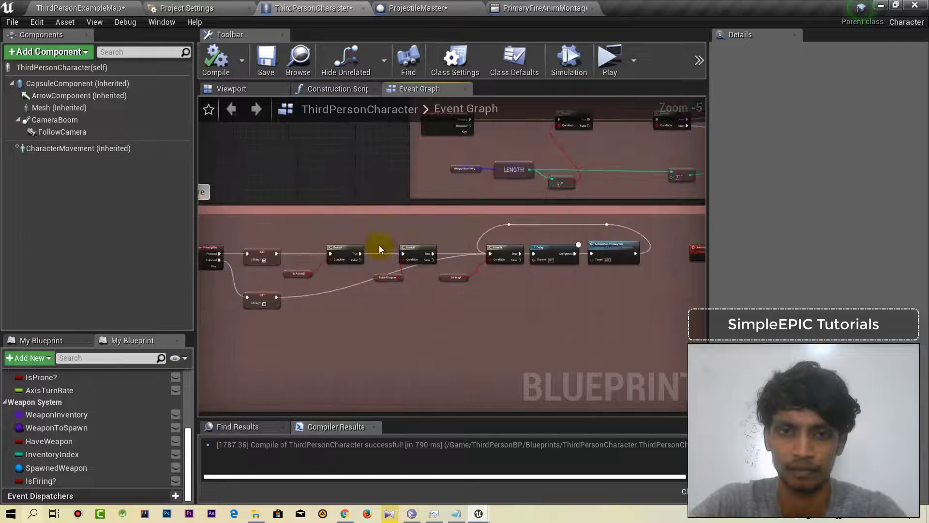
right_click_drag(581, 285, 409, 284)
scroll(454, 247, "up", 2)
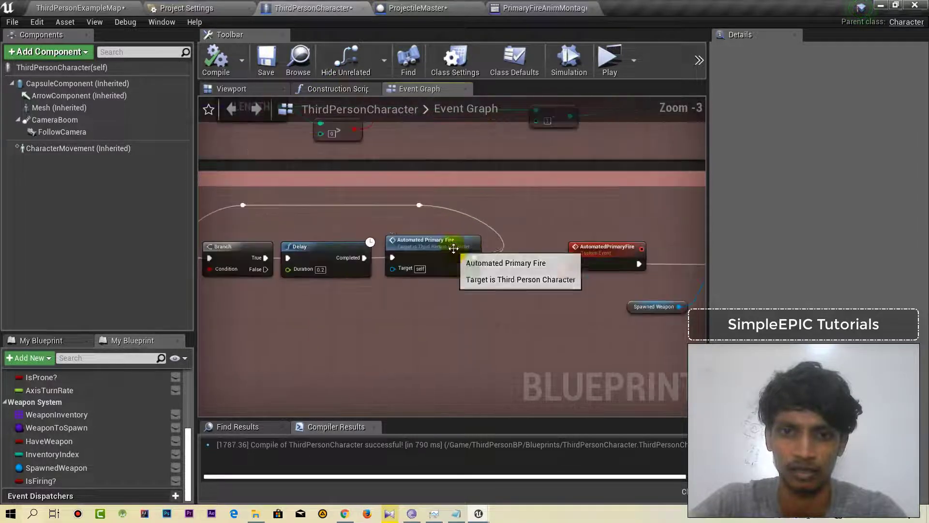
left_click(462, 269)
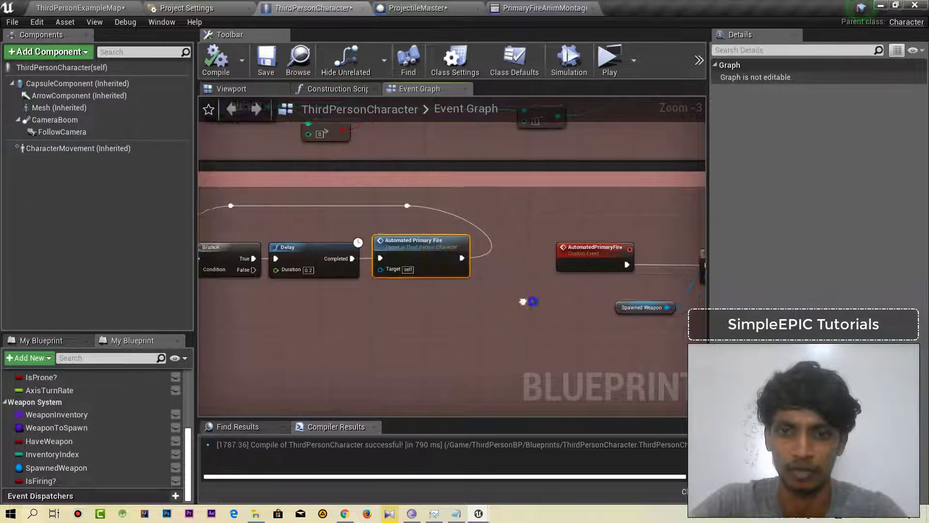
scroll(365, 290, "down", 2)
right_click_drag(474, 321, 426, 319)
scroll(367, 281, "up", 3)
left_click(353, 251)
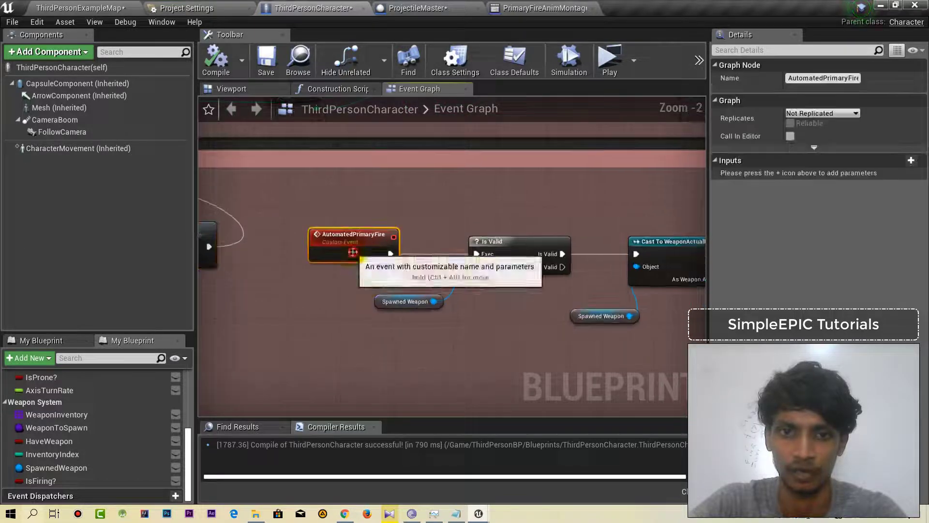
right_click_drag(535, 335, 312, 334)
scroll(361, 280, "down", 2)
right_click_drag(541, 295, 293, 294)
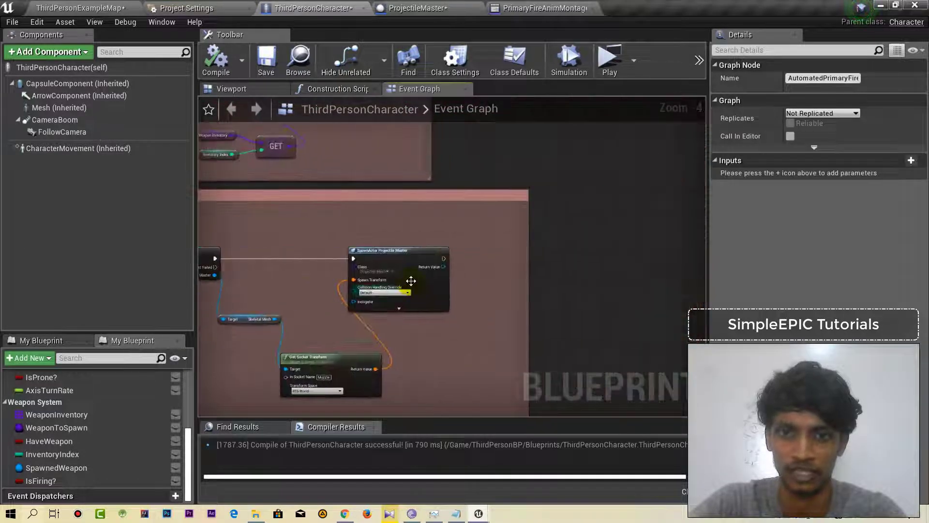
Step: Add a call to the Play Montage function after the SpawnActor Projectile Master node
scroll(410, 280, "up", 3)
right_click_drag(528, 273, 447, 277)
left_click_drag(401, 244, 481, 248)
type("playmon")
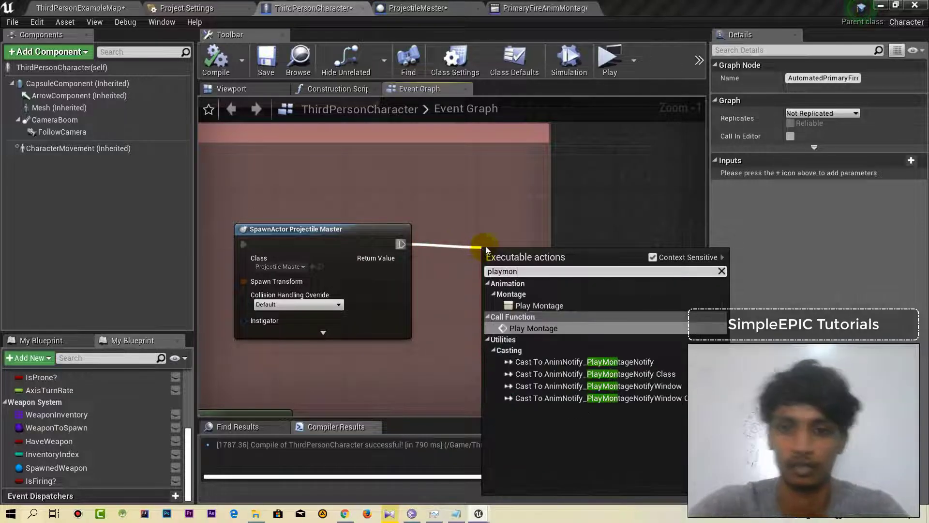
left_click(529, 329)
Step: Look up the PlayMontage custom event's definition in the Rifle Equiping Montage section and return to the PrimaryFire section
double_click(474, 283)
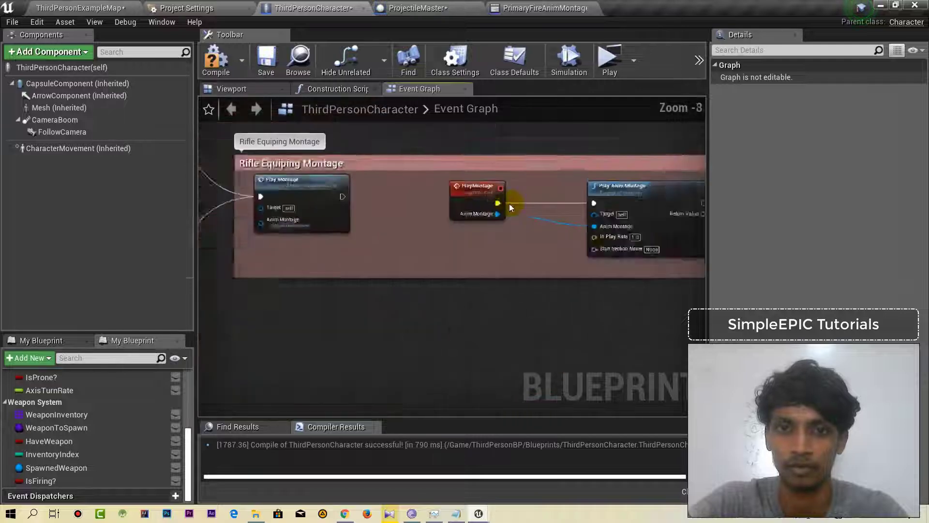
scroll(390, 291, "down", 7)
right_click_drag(387, 329, 452, 189)
scroll(399, 265, "up", 5)
right_click_drag(400, 265, 480, 301)
Step: Align the Play Montage node with SpawnActor Projectile Master, set its Anim Montage to PrimaryFireAnimMontage, and compile the blueprint
left_click_drag(516, 227, 541, 205)
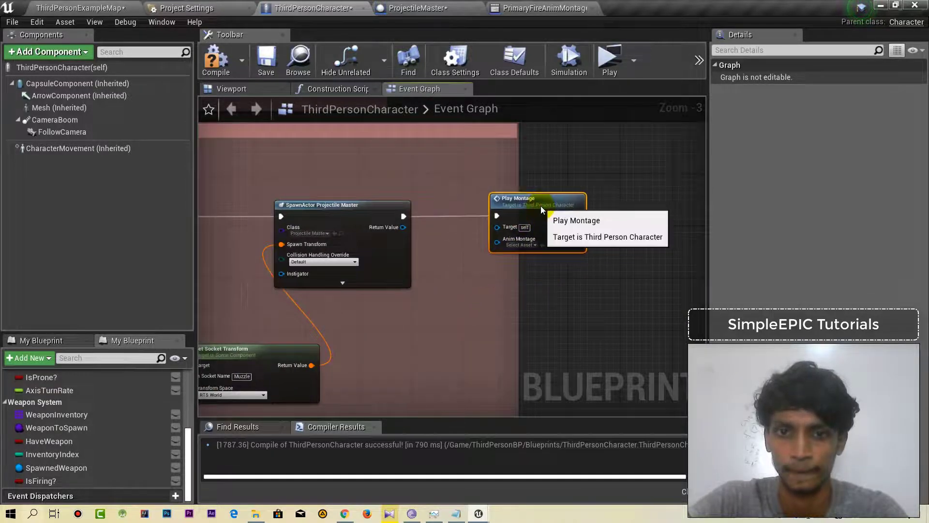
scroll(543, 242, "up", 3)
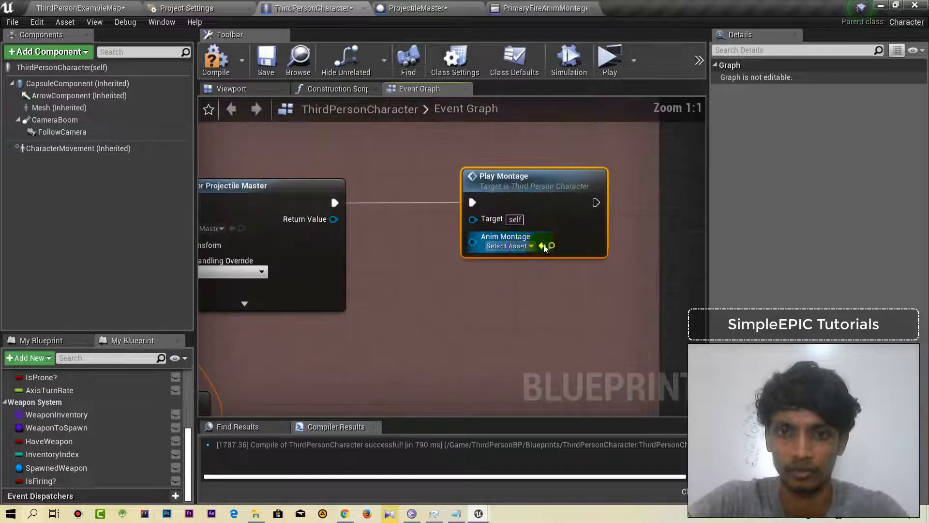
left_click(521, 247)
left_click(536, 313)
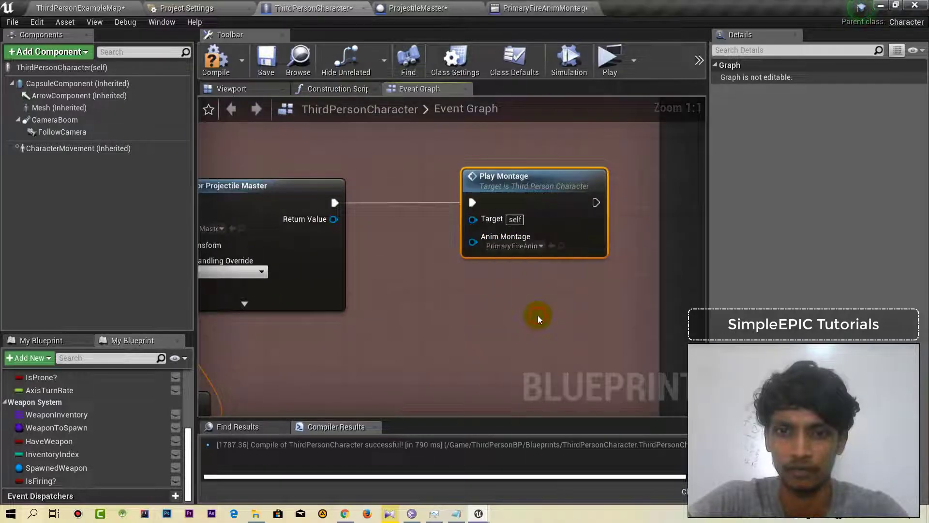
left_click(216, 61)
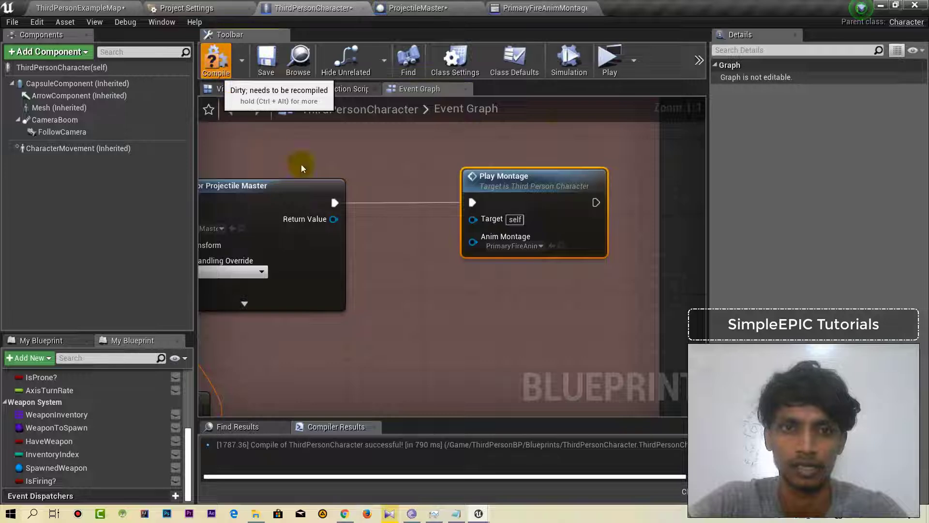
Step: Playtest the character with a rifle to check the firing animation, and end the preview
left_click(617, 68)
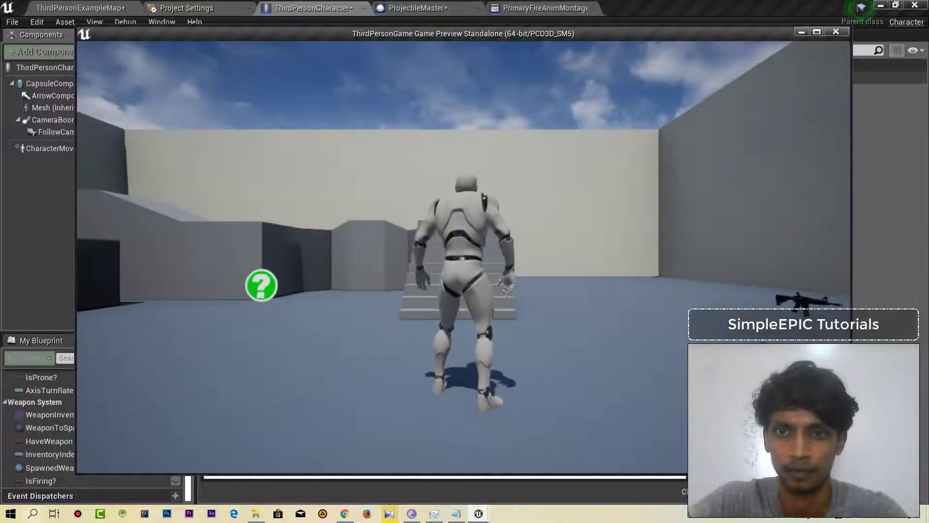
key("w")
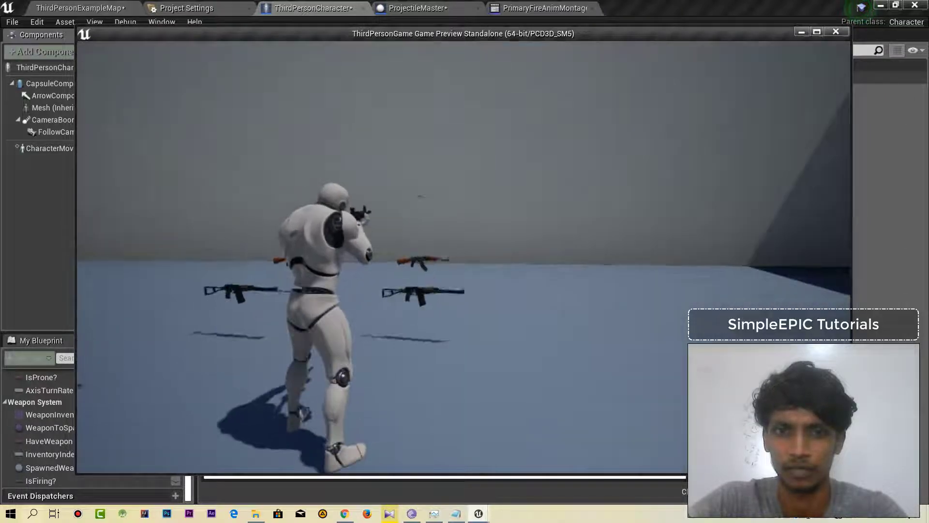
key("Escape")
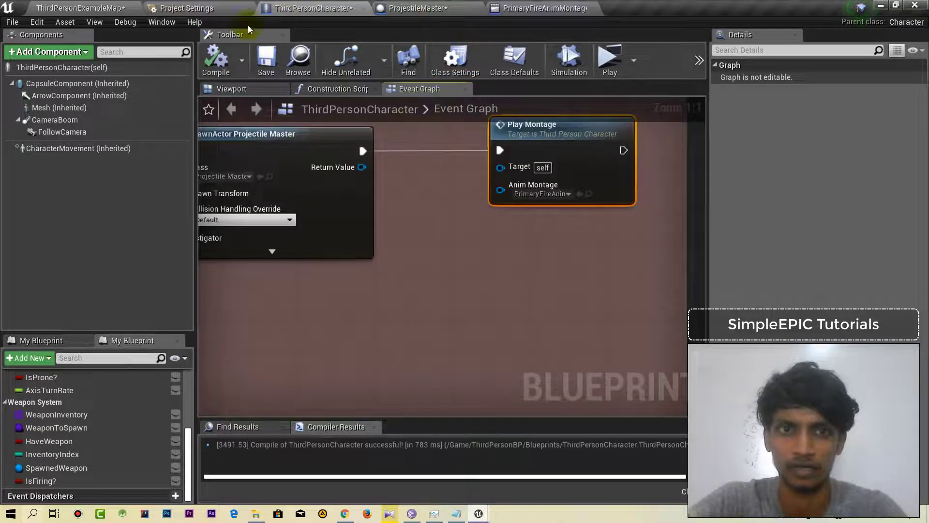
Step: Replace Fire_Rifle_Ironsights with the Fire_Shotgun_Ironsights animation in PrimaryFireAnimMontage and save the montage
left_click(537, 8)
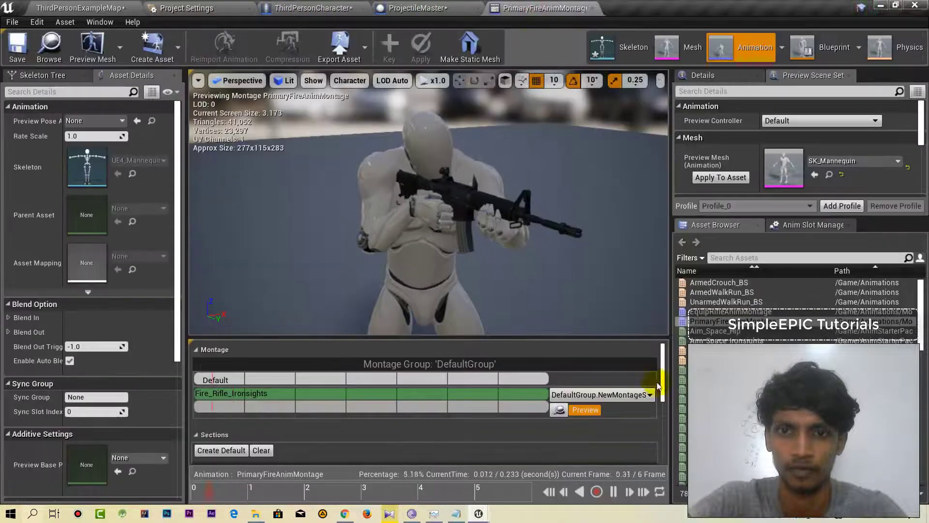
left_click(751, 256)
type("fire")
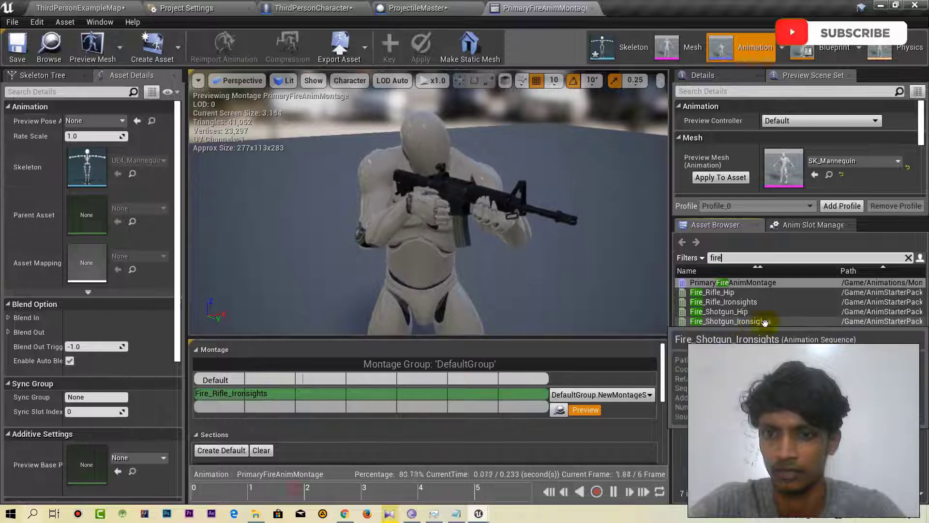
left_click_drag(740, 322, 332, 400)
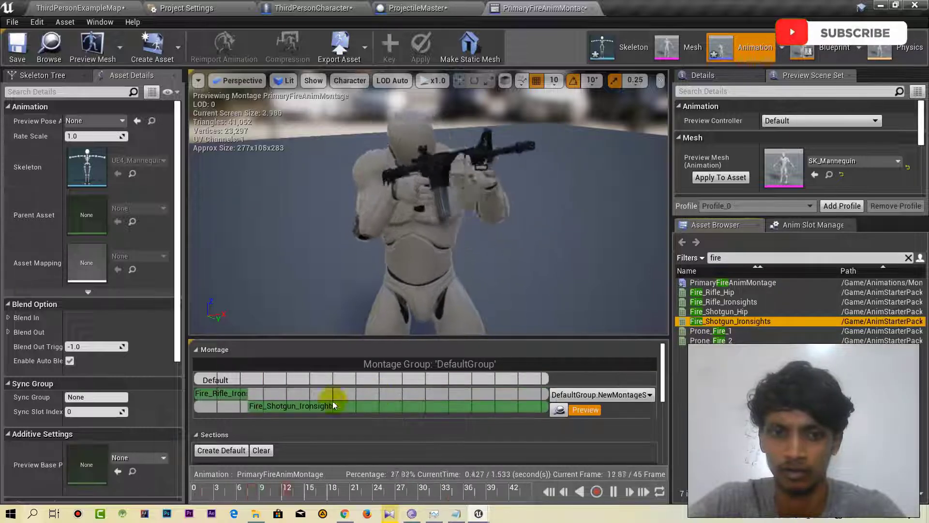
left_click(211, 395)
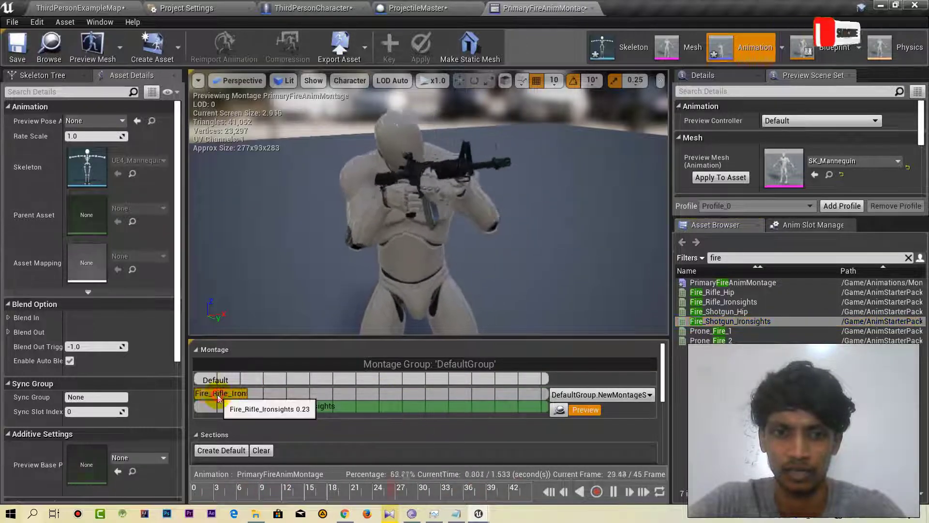
key("Delete")
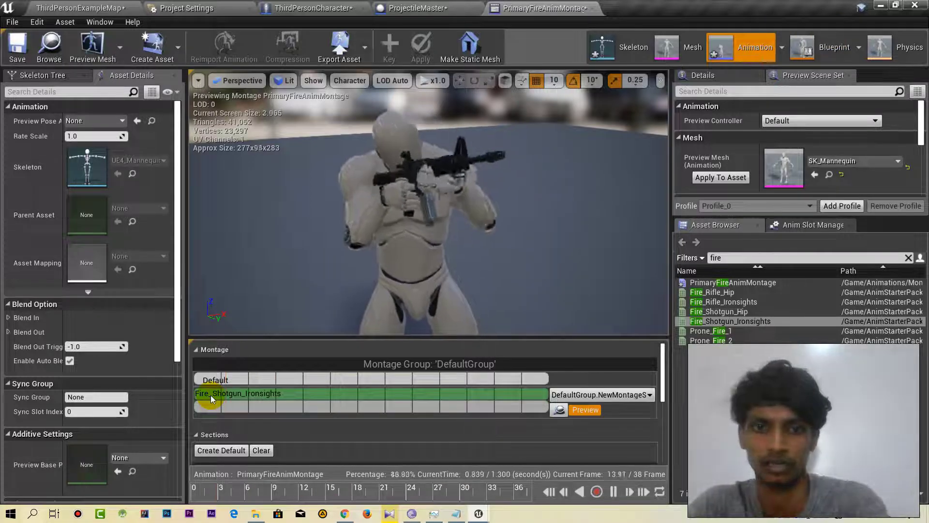
left_click(8, 60)
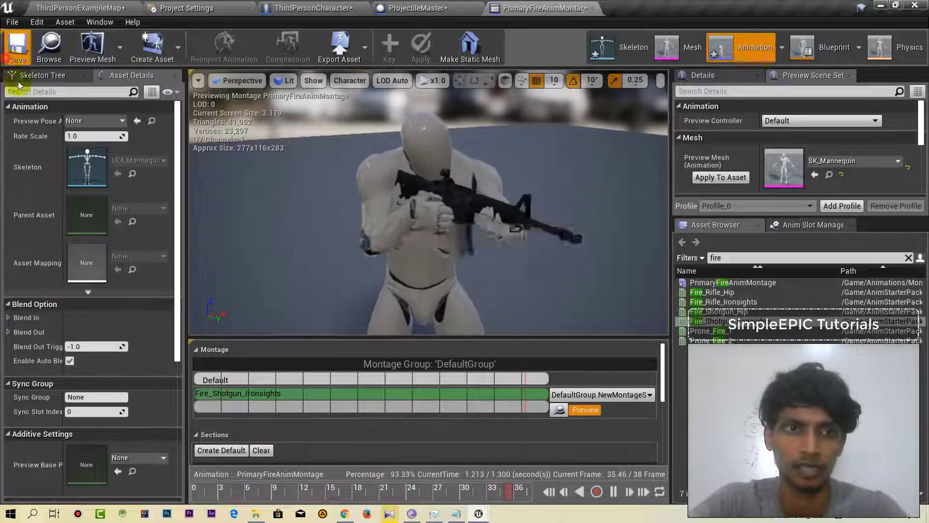
Step: Playtest ThirdPersonCharacter with the shotgun animation, moving around and firing the rifle, and end the preview
left_click(314, 9)
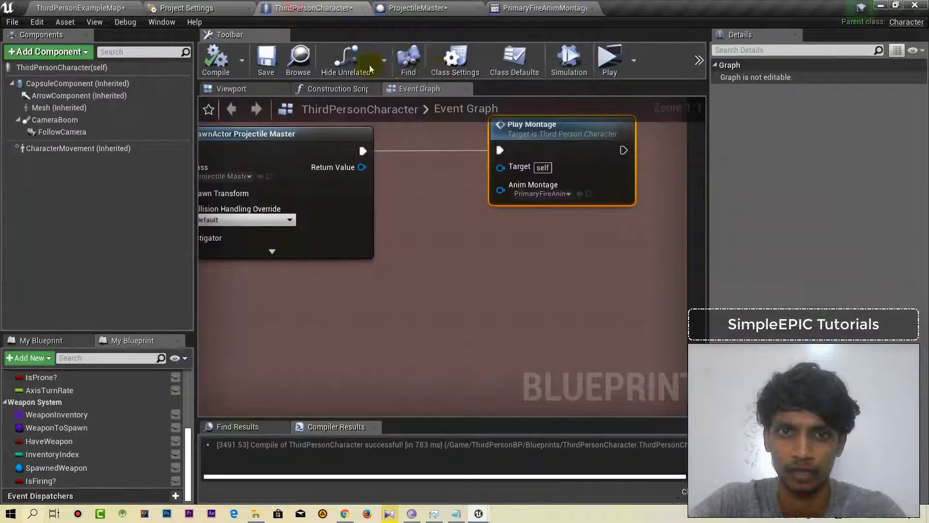
left_click(609, 61)
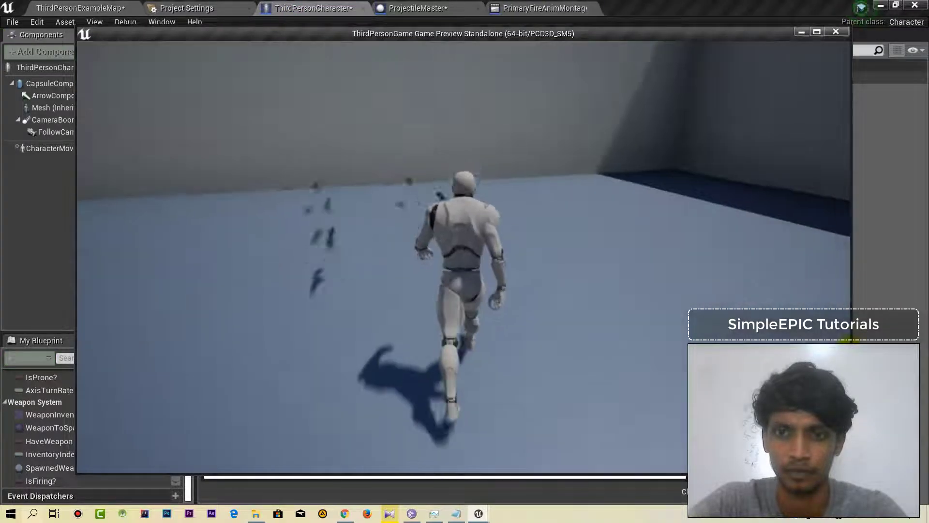
key("w")
right_click(464, 256)
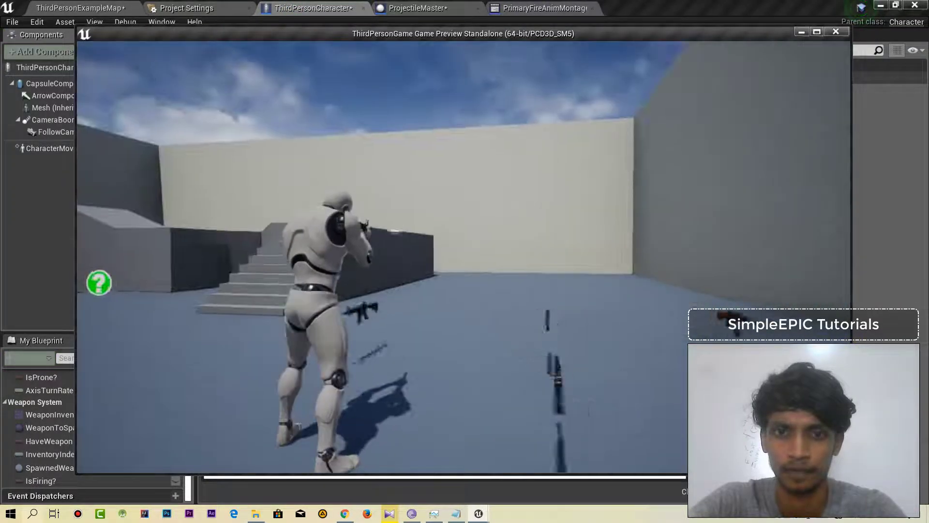
key("w")
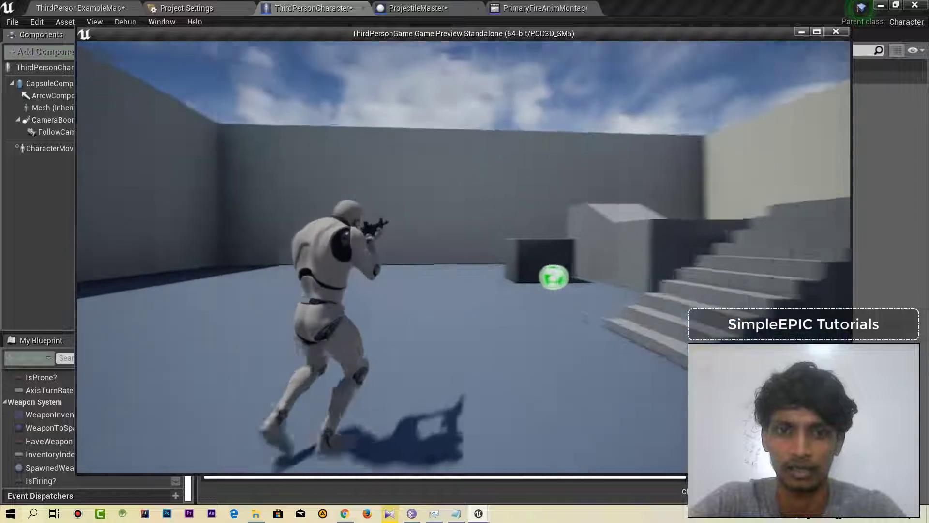
left_click(464, 256)
key("w")
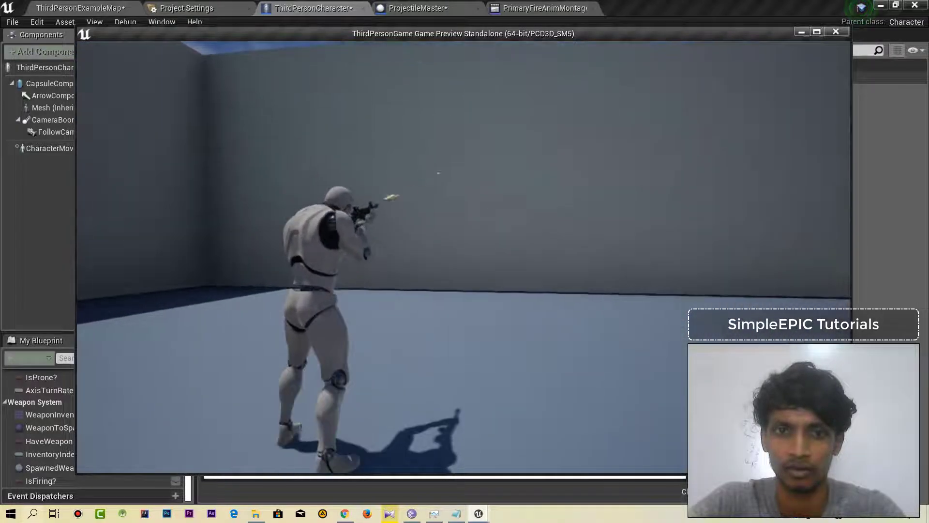
key("w")
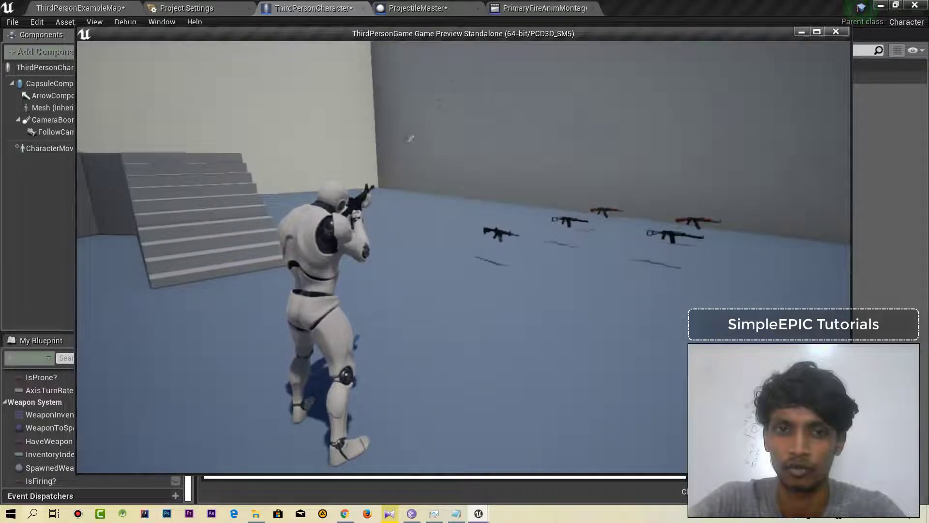
key("Escape")
Step: Review the PrimaryFire chain from the Delay and Automated Primary Fire nodes to the Play Montage call
scroll(426, 280, "down", 3)
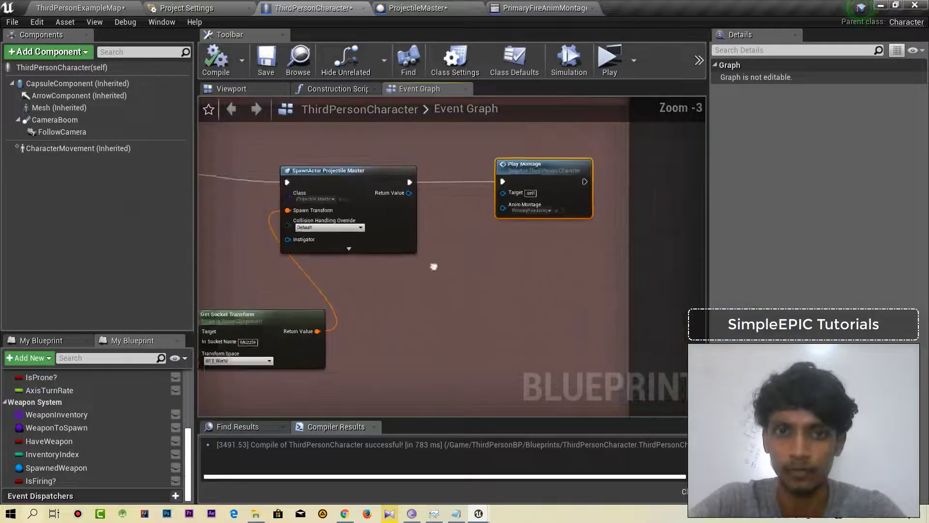
scroll(486, 261, "down", 7)
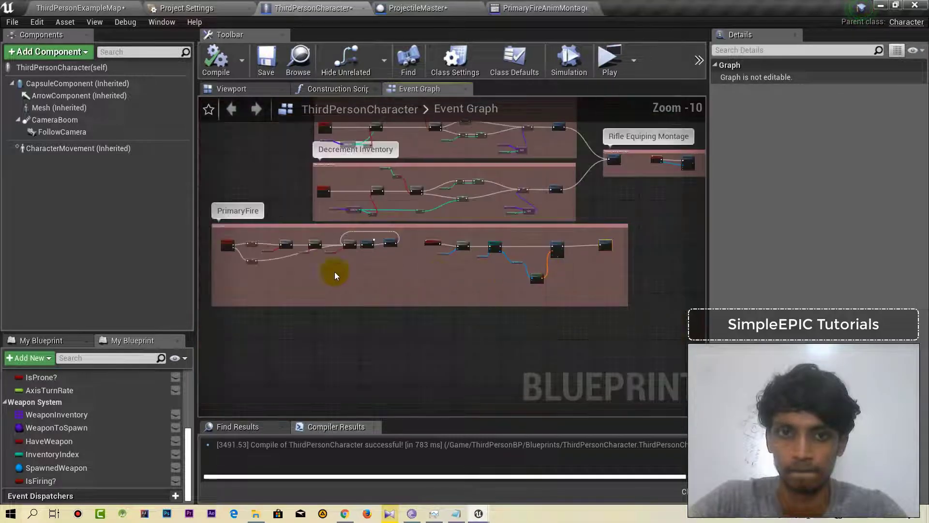
scroll(335, 276, "up", 7)
right_click_drag(488, 270, 321, 269)
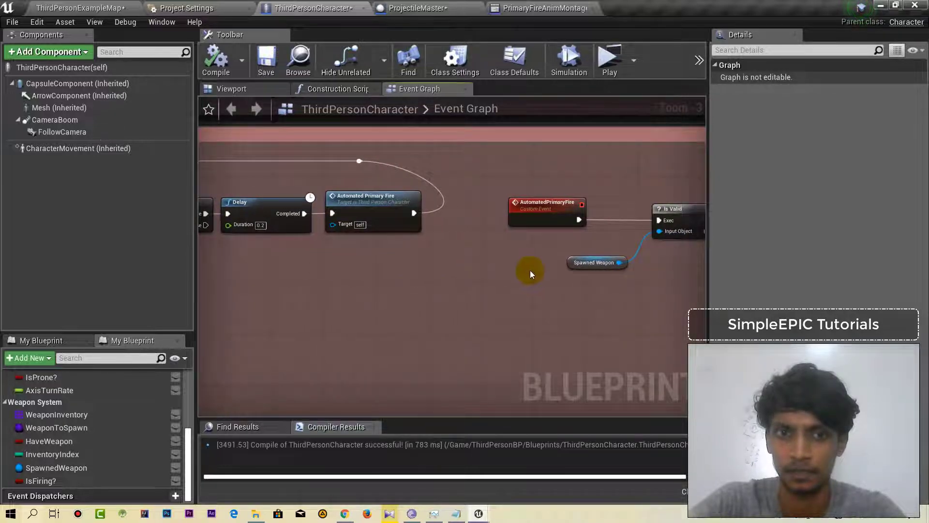
right_click_drag(530, 270, 457, 269)
right_click_drag(614, 293, 267, 288)
right_click_drag(677, 285, 452, 283)
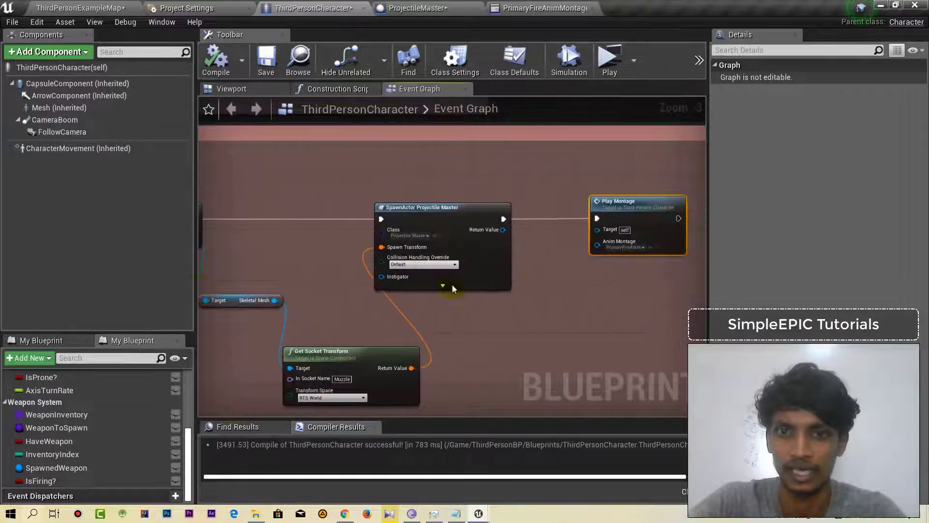
Step: Move the Play Montage node farther from SpawnActor Projectile Master and insert a Delay node between the two
right_click_drag(642, 211, 550, 210)
left_click(550, 210)
left_click_drag(550, 211, 603, 210)
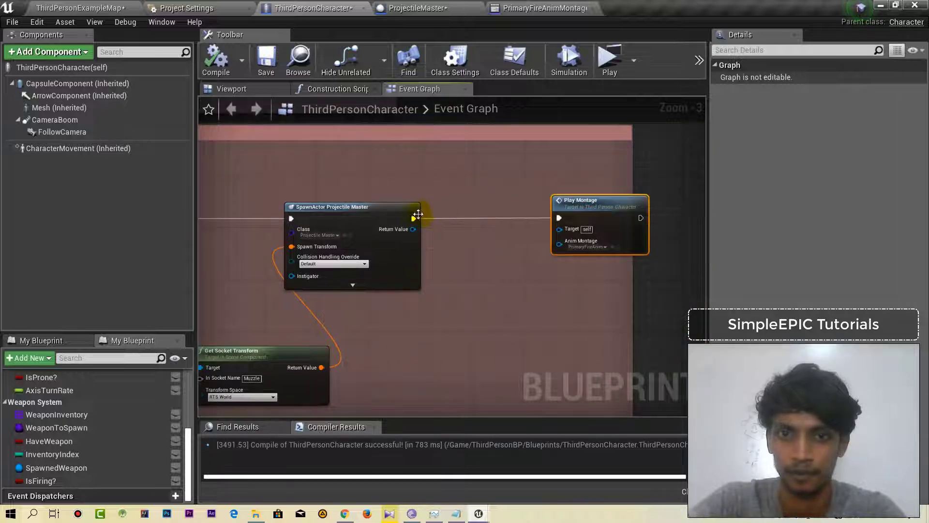
left_click_drag(414, 218, 460, 220)
type("delay")
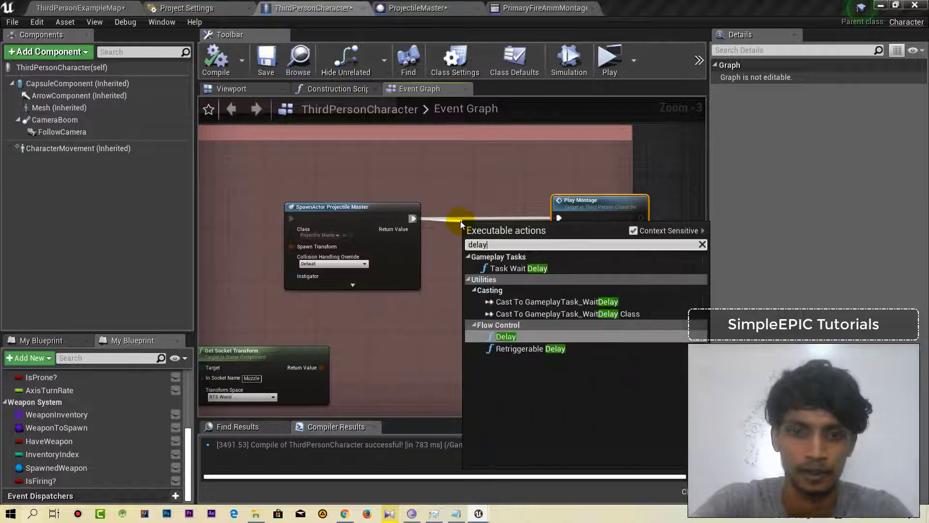
key("Return")
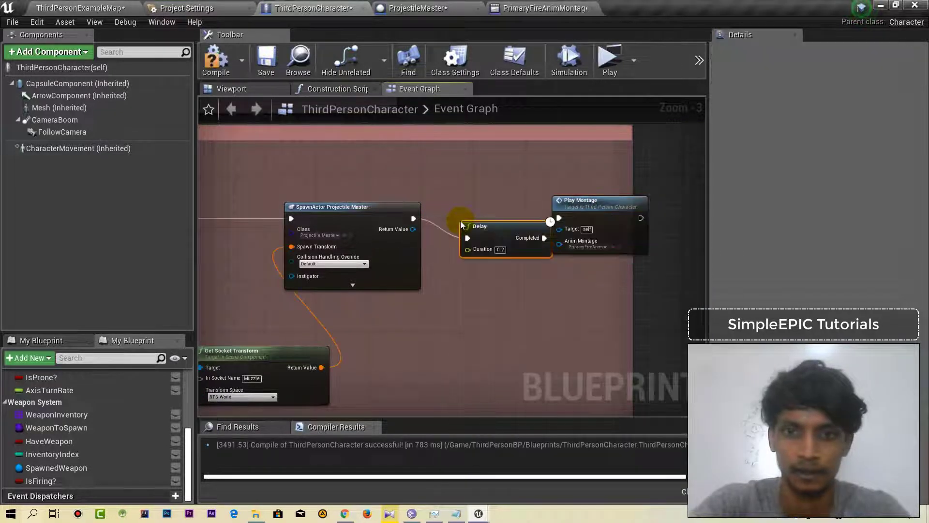
Step: Set the new Delay node's duration to 0.1 and align it between SpawnActor Projectile Master and Play Montage
left_click(501, 249)
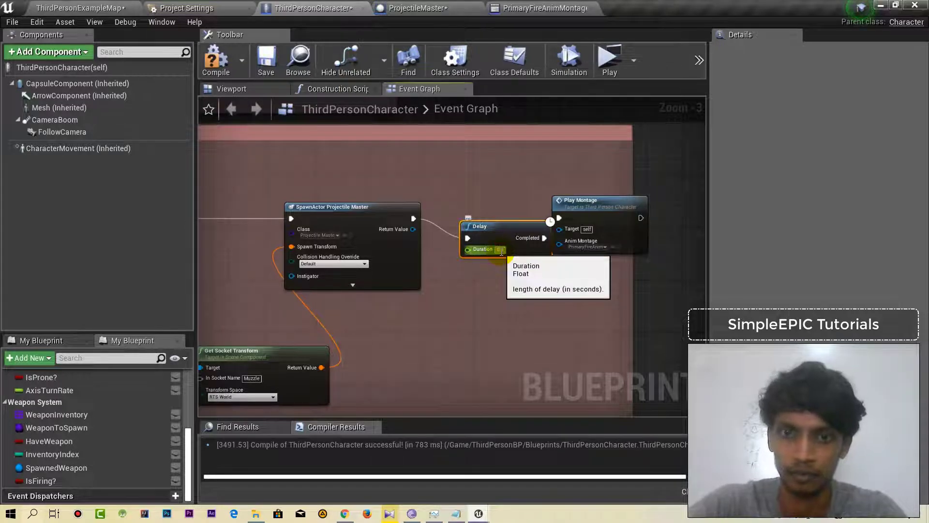
left_click(503, 276)
left_click_drag(503, 227, 488, 208)
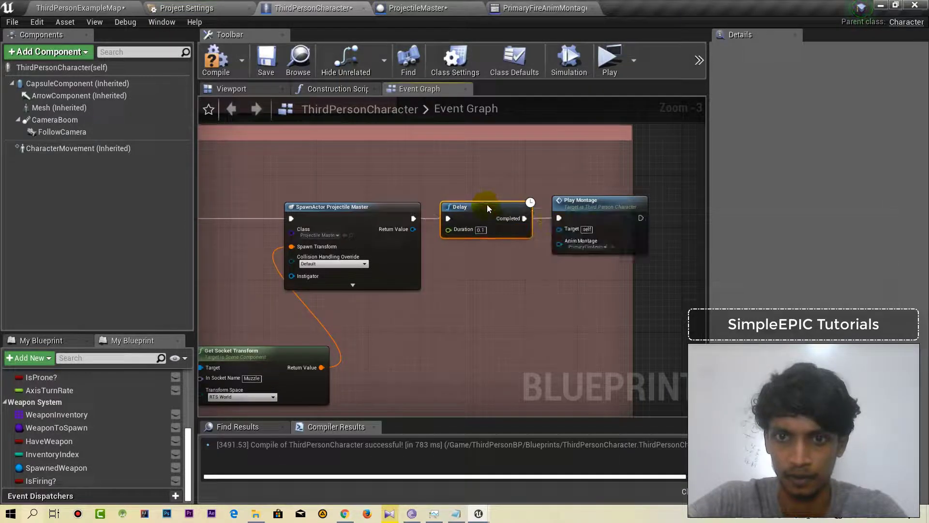
left_click_drag(631, 268, 660, 264)
Step: Delete the Delay node ahead of Automated Primary Fire and connect the Branch's True output directly to Automated Primary Fire
right_click_drag(490, 280, 926, 284)
right_click_drag(306, 300, 824, 311)
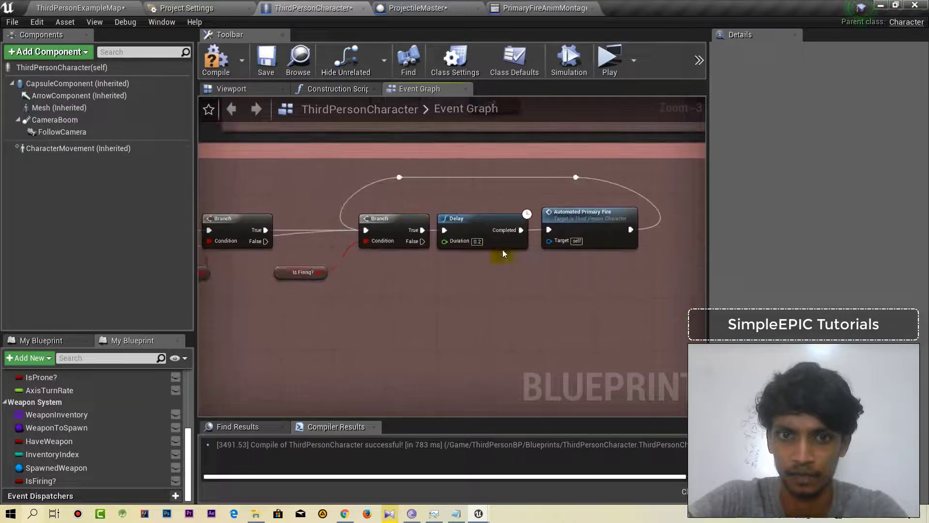
left_click(483, 222)
key("Delete")
left_click_drag(423, 230, 551, 230)
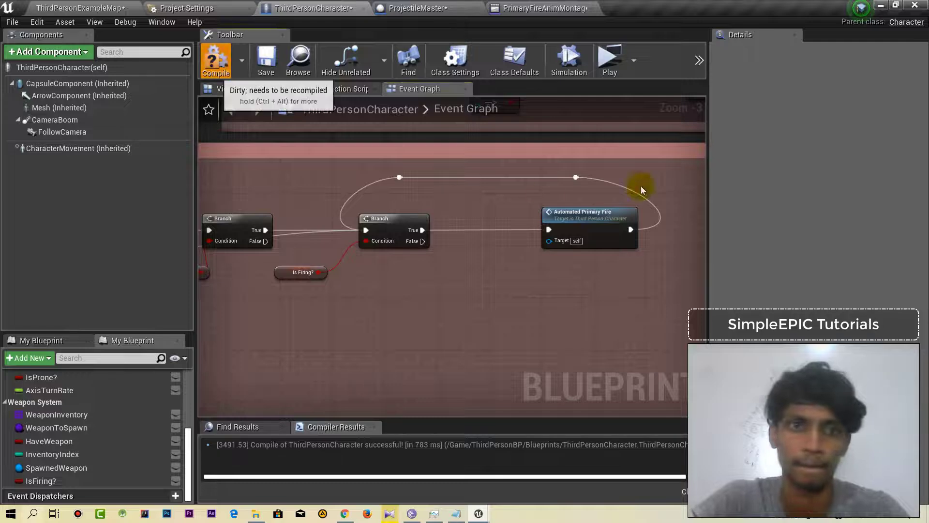
Step: Playtest ThirdPersonCharacter with the firing loop's Delay removed, moving the character among the weapons
left_click(610, 72)
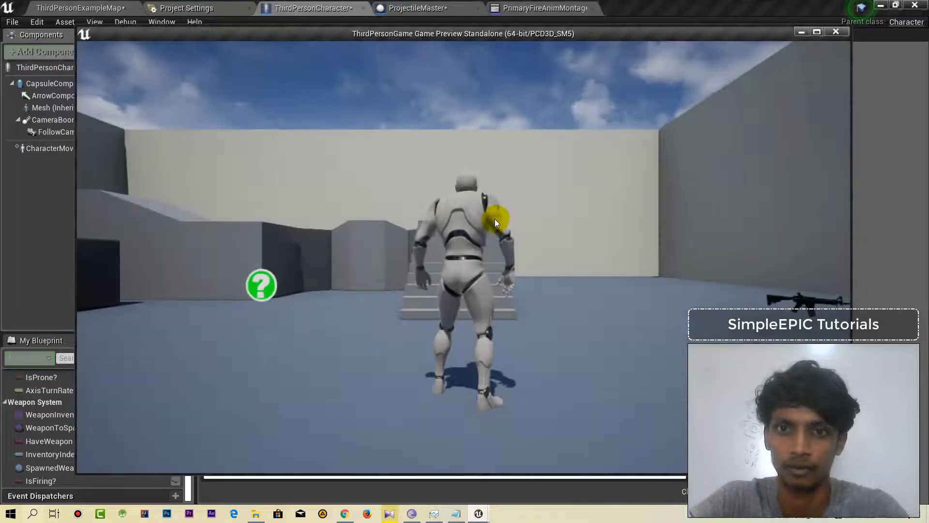
key("w")
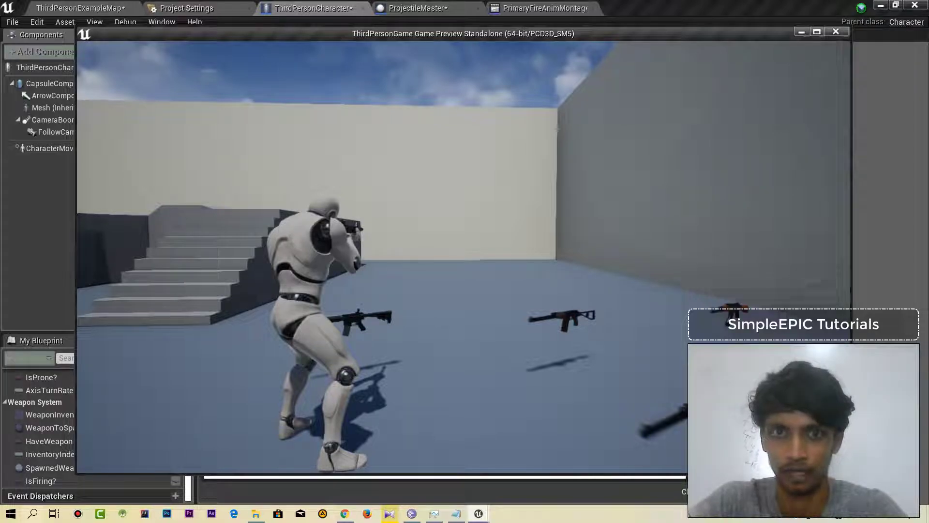
key("super")
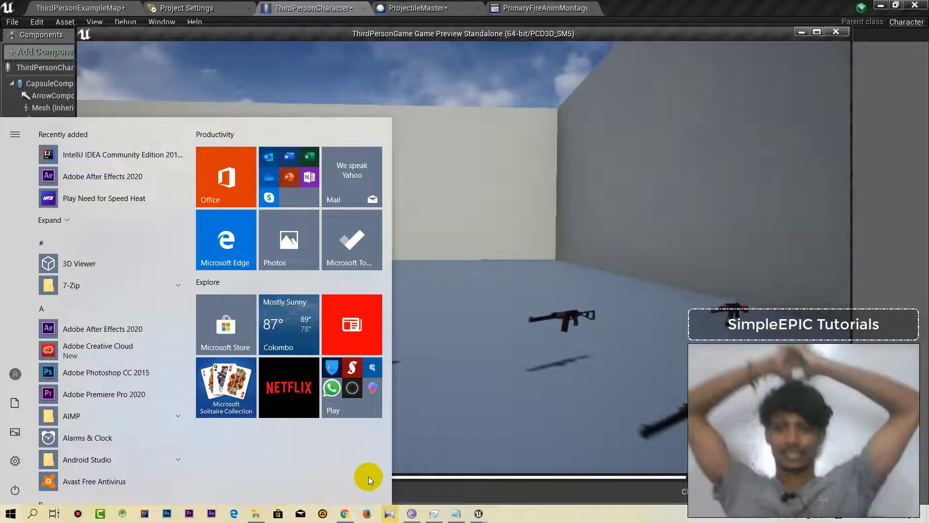
key("Tab")
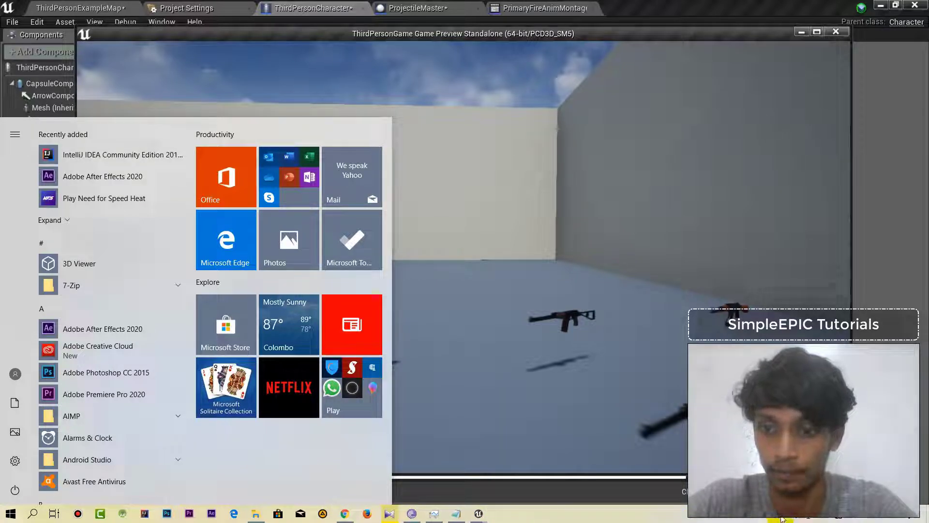
key("Escape")
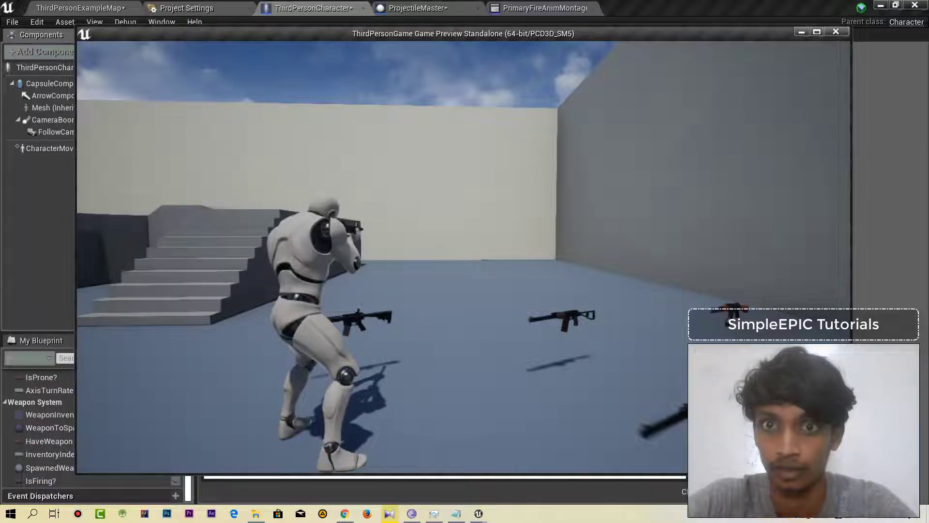
key("super")
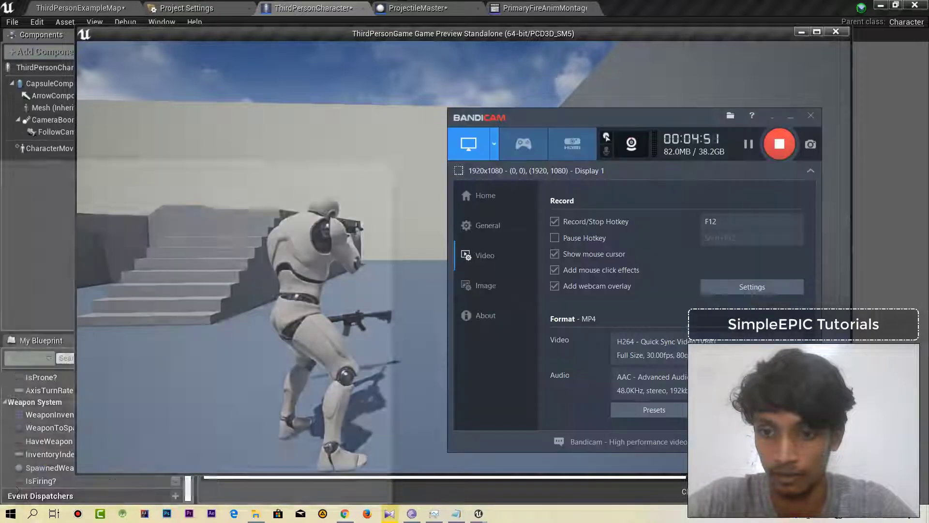
left_click(667, 274)
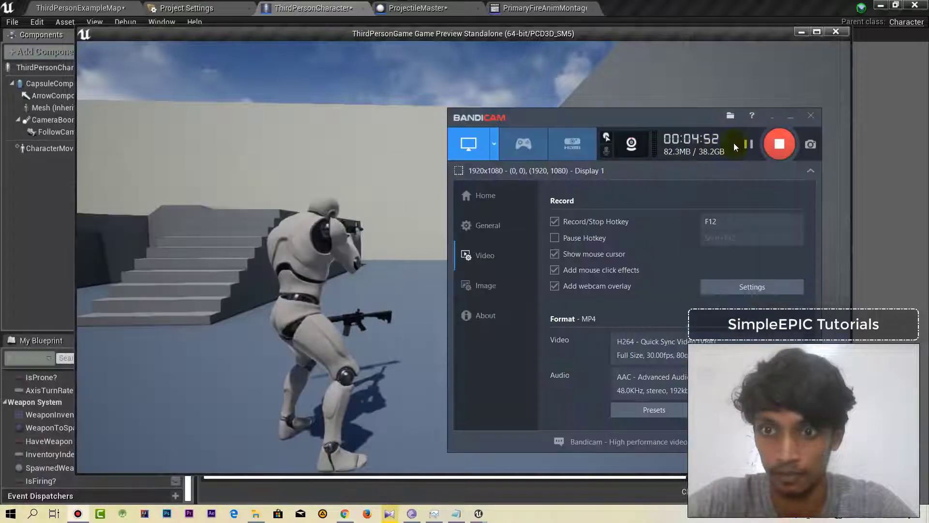
left_click(748, 146)
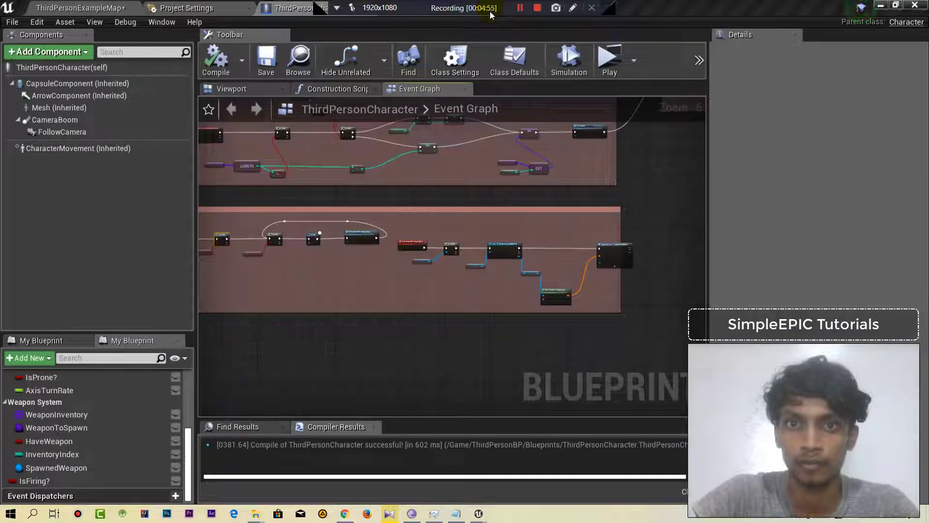
Step: Move the Delay node ahead of Automated Primary Fire slightly closer to the Is Firing? Branch
scroll(519, 222, "up", 5)
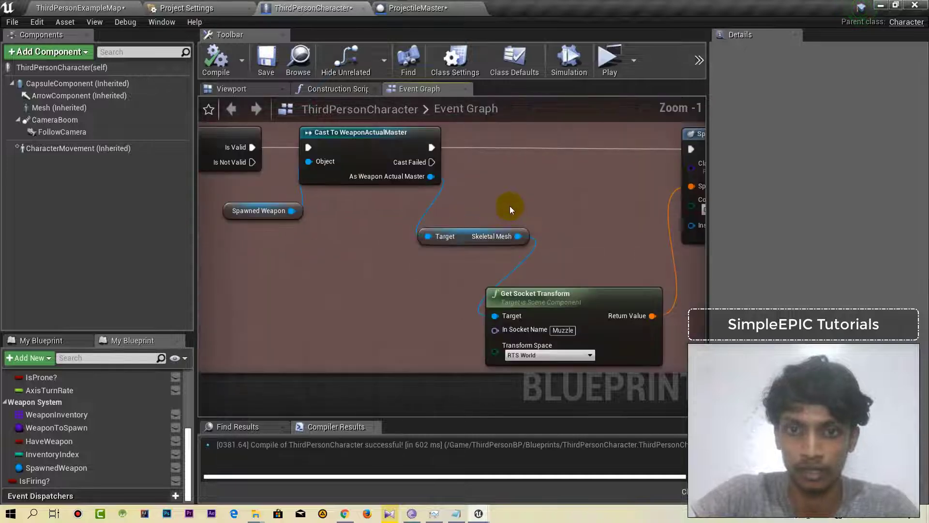
right_click_drag(509, 205, 461, 266)
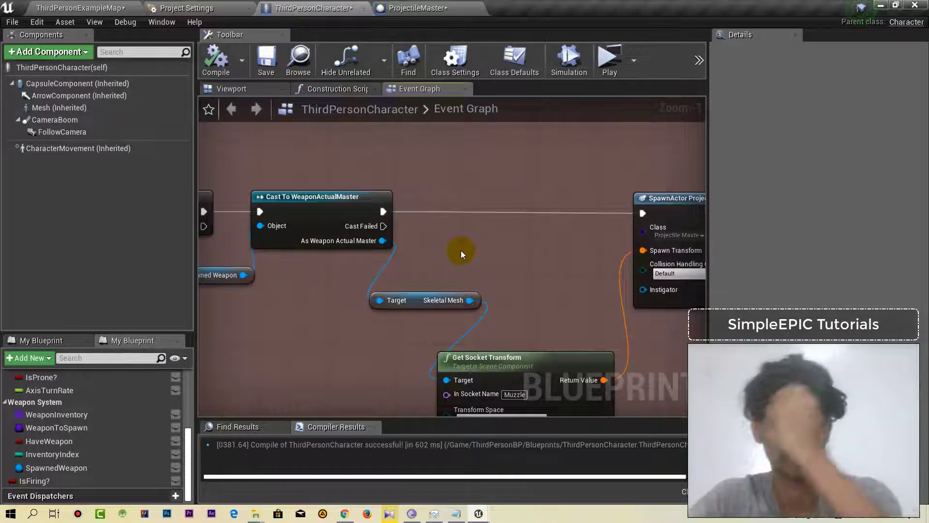
right_click_drag(452, 242, 627, 271)
scroll(394, 243, "down", 2)
scroll(476, 207, "down", 2)
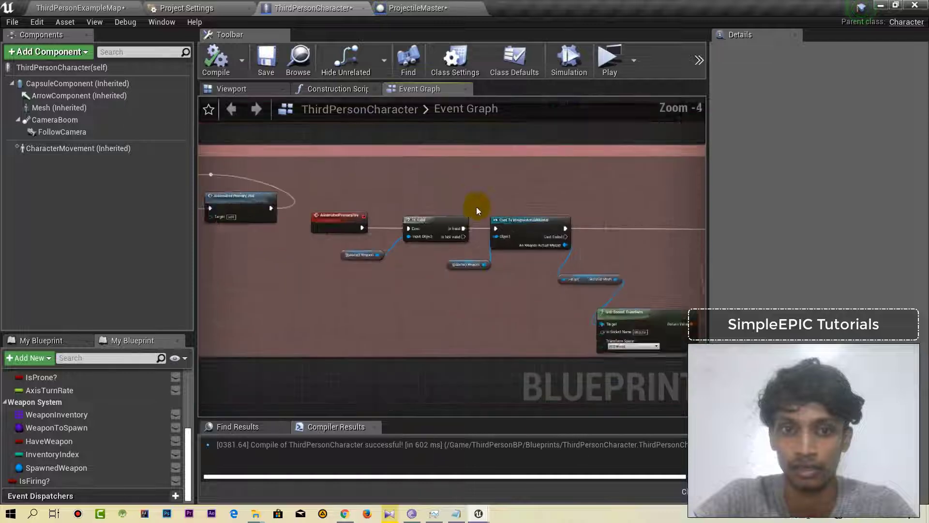
right_click_drag(463, 207, 587, 232)
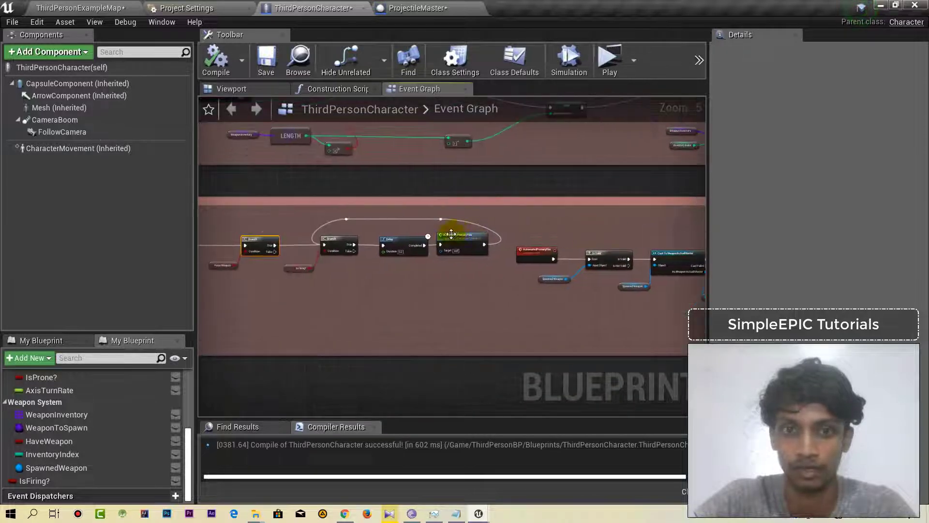
scroll(449, 233, "up", 3)
left_click(353, 244)
right_click_drag(389, 319, 513, 301)
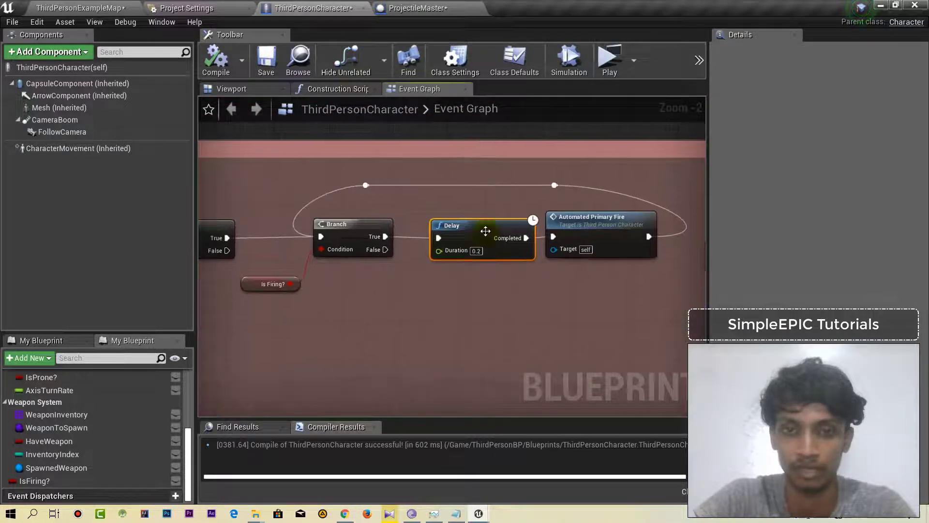
left_click_drag(480, 230, 470, 232)
right_click_drag(553, 284, 467, 277)
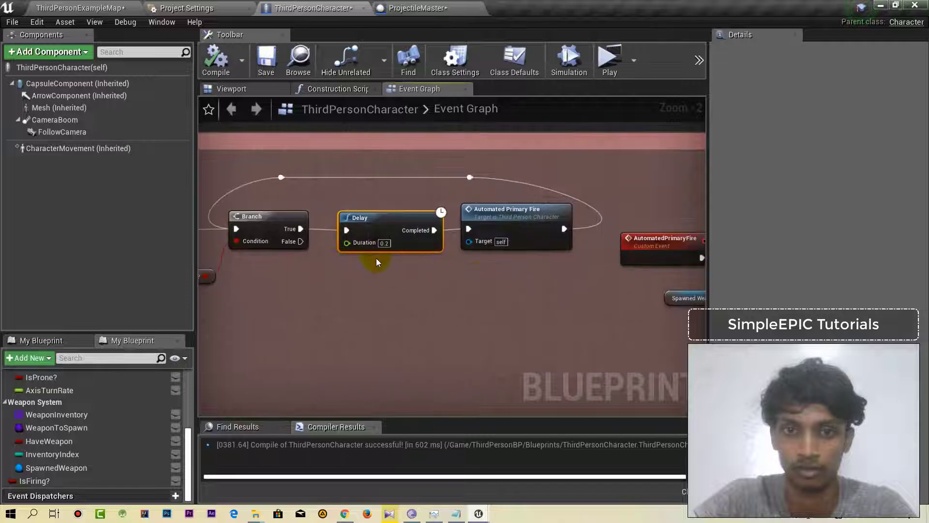
Step: Add a Play Montage call after SpawnActor Projectile Master and line it up with that node's execution output
right_click_drag(376, 258, 385, 289)
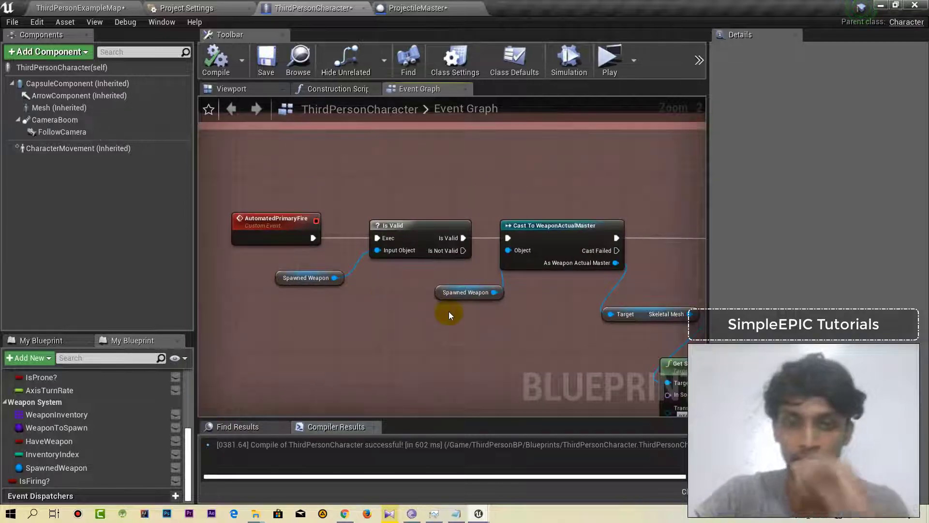
right_click_drag(597, 336, 491, 304)
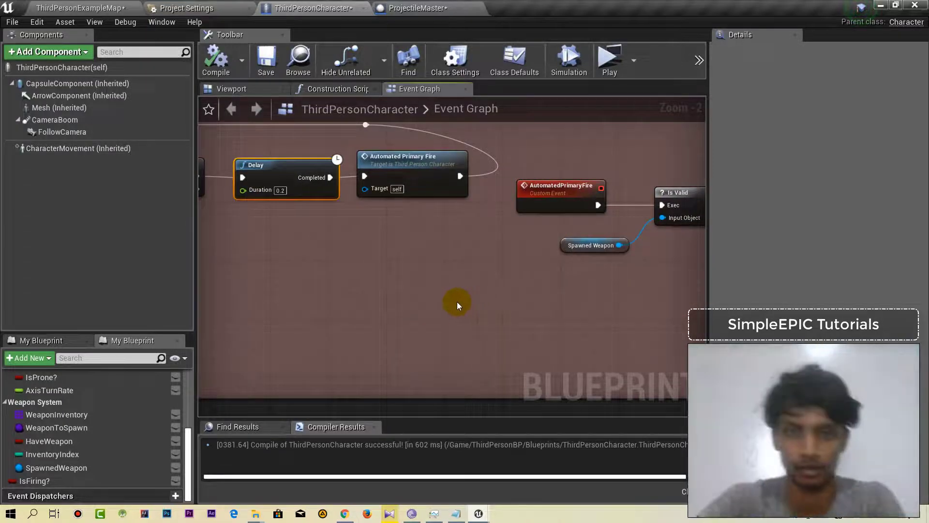
right_click_drag(472, 301, 326, 301)
scroll(367, 296, "down", 4)
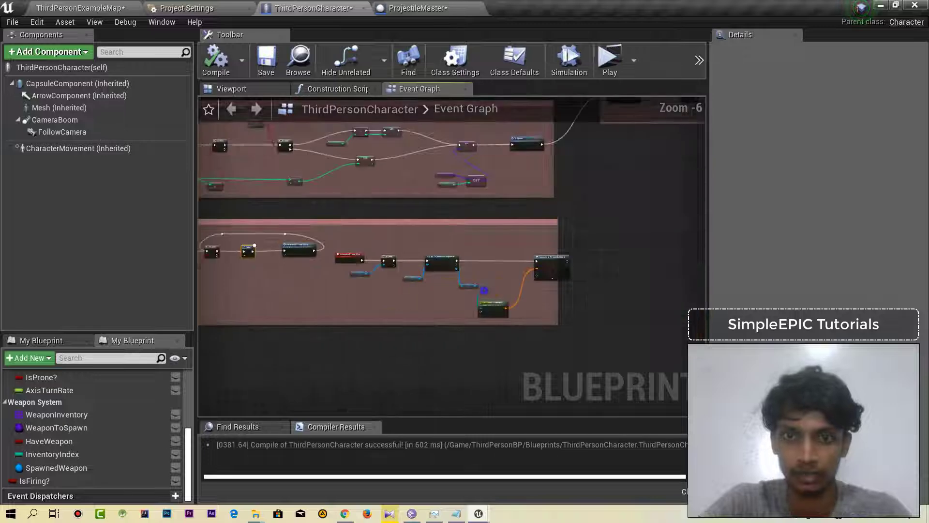
scroll(405, 270, "up", 3)
scroll(405, 270, "up", 1)
right_click_drag(406, 270, 286, 266)
left_click_drag(495, 222, 571, 224)
type("playanim")
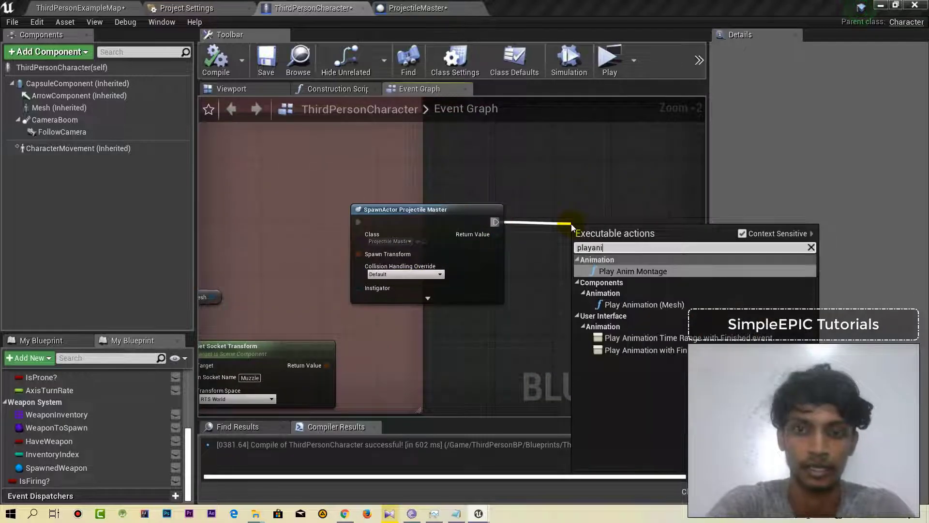
key("BackSpace")
key("BackSpace")
key("BackSpace")
key("BackSpace")
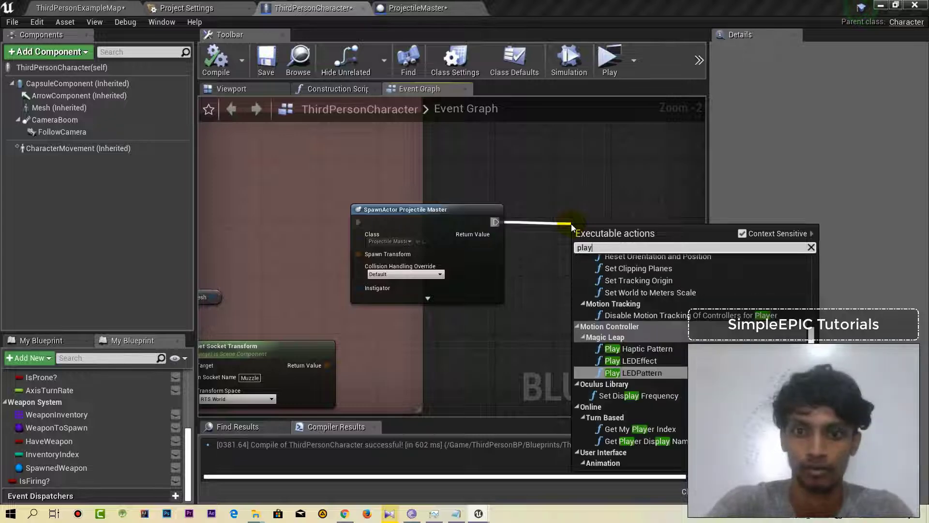
type("mon")
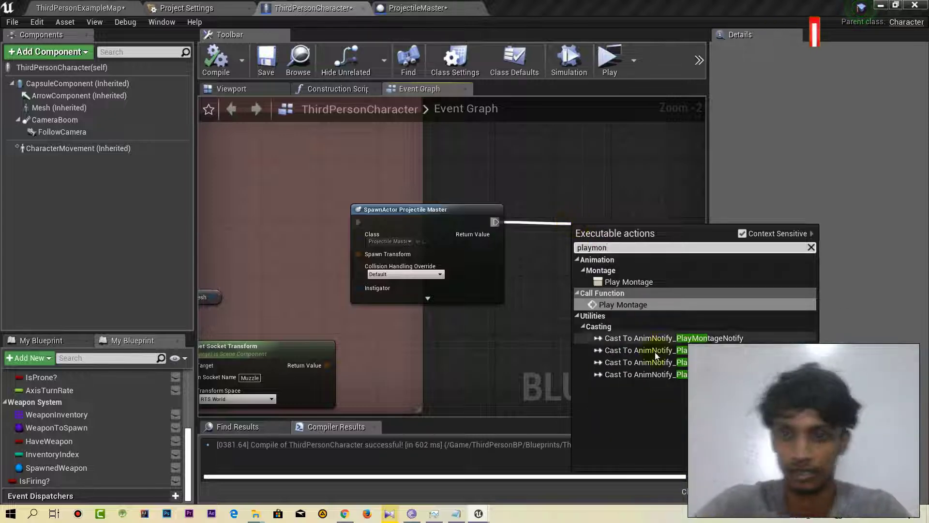
left_click(647, 303)
right_click_drag(623, 320, 532, 312)
left_click_drag(557, 226, 609, 200)
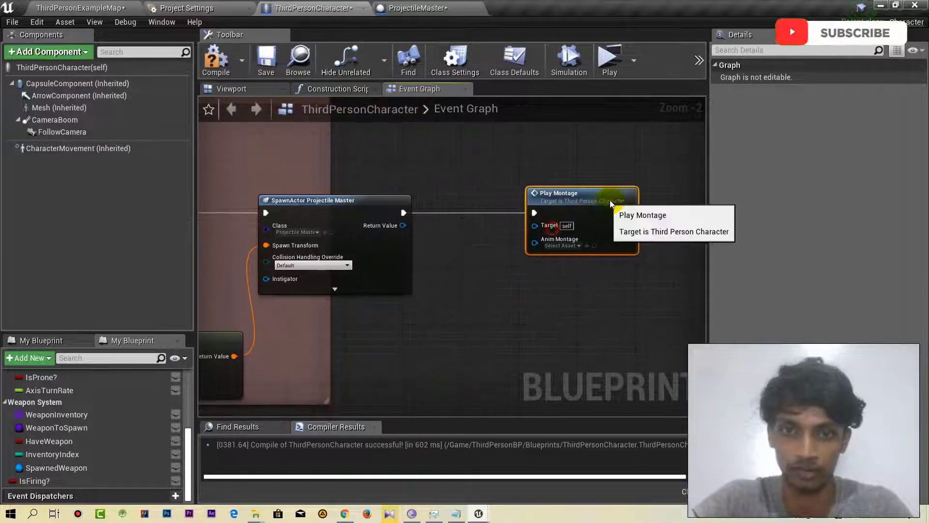
Step: Assign PrimaryFireAnimMontage as the Anim Montage of the Play Montage node
right_click_drag(489, 248, 448, 238)
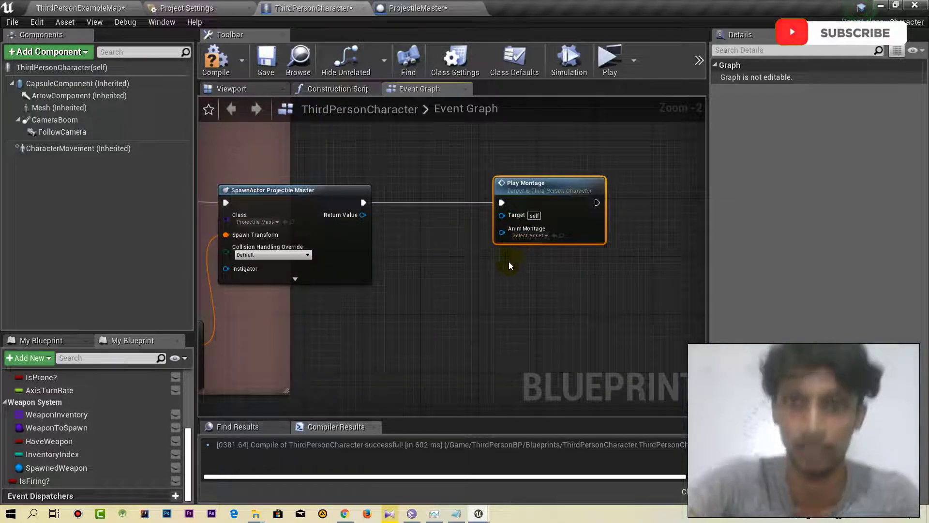
left_click(516, 236)
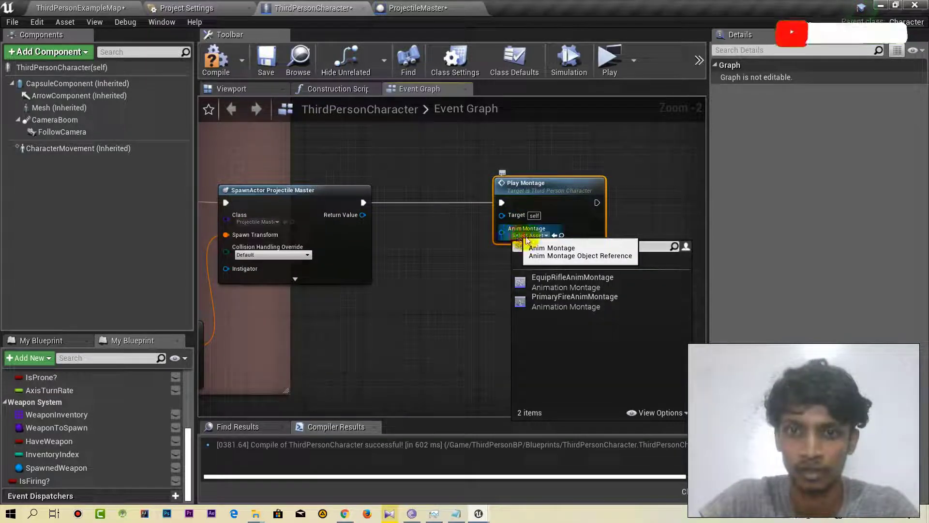
left_click(554, 308)
right_click_drag(555, 308, 645, 289)
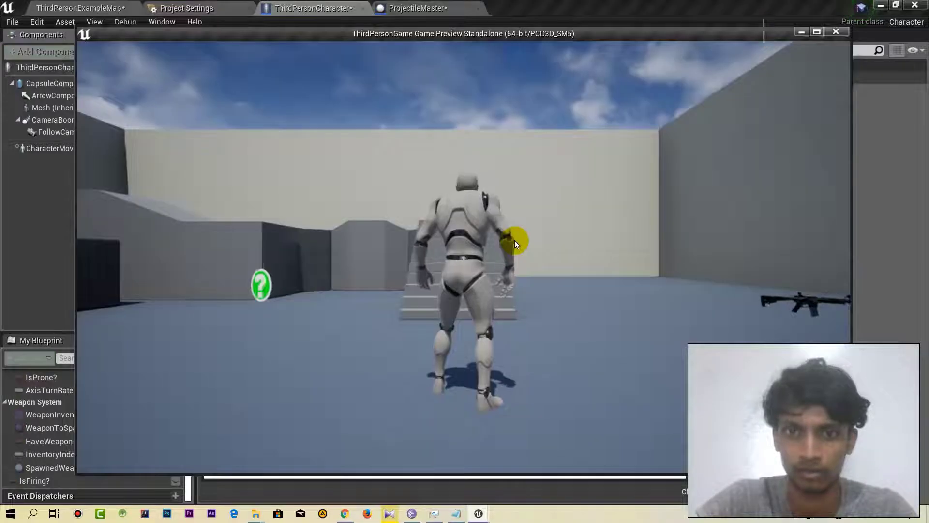
Step: Playtest ThirdPersonCharacter by moving around, aiming and firing the rifle, and end the preview
left_click(514, 240)
key("w")
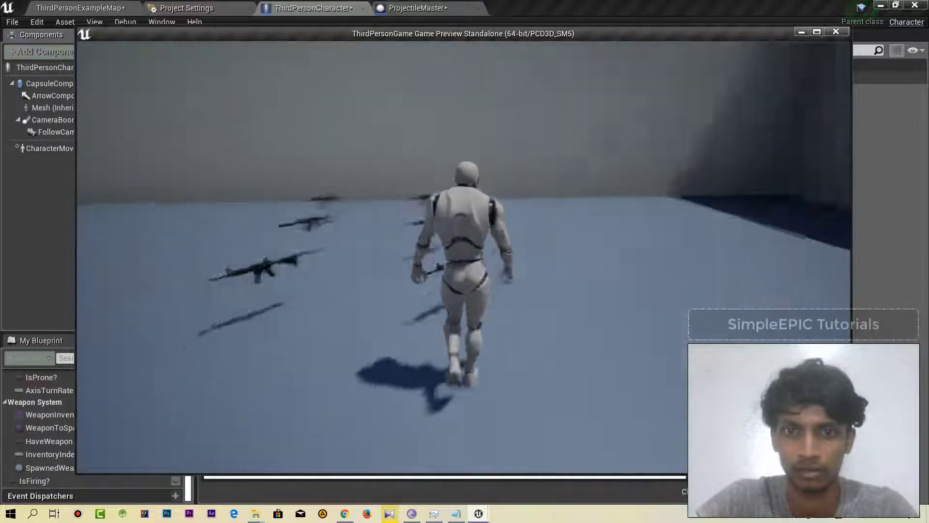
right_click(463, 257)
left_click(464, 257)
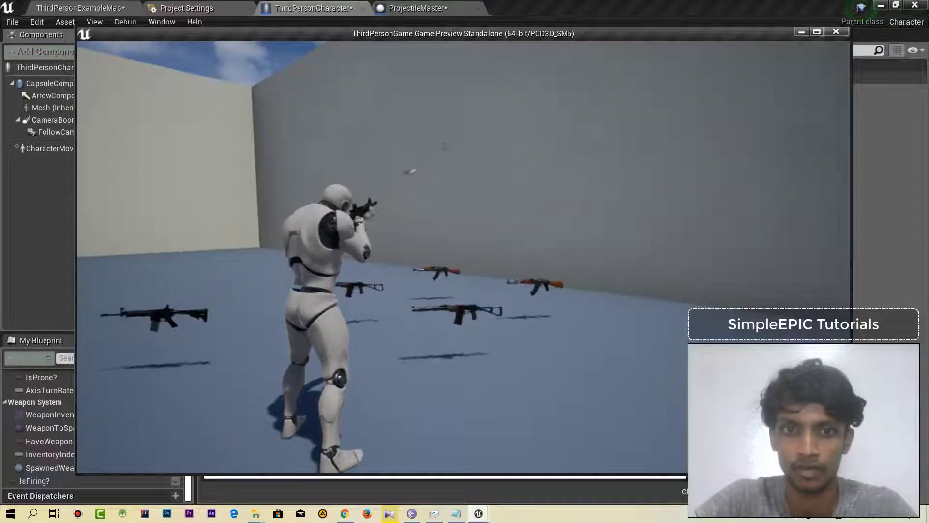
key("w")
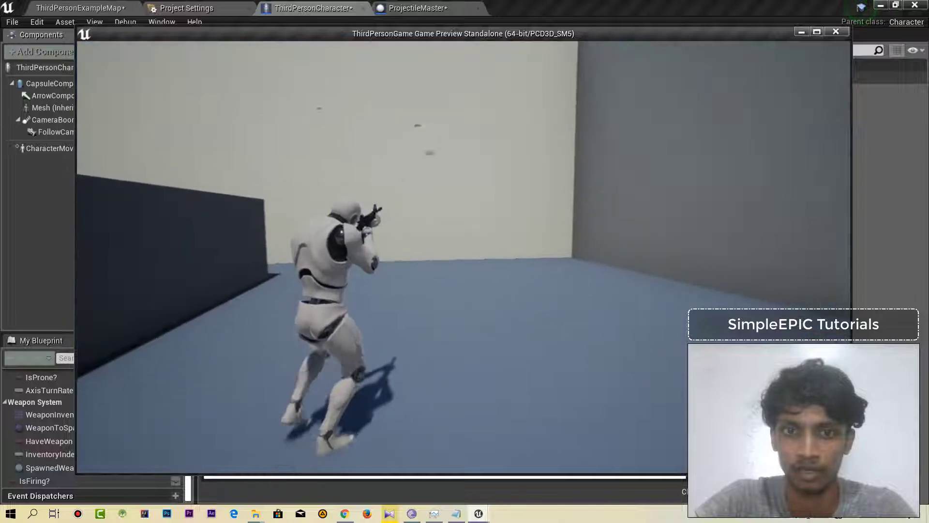
left_click(463, 256)
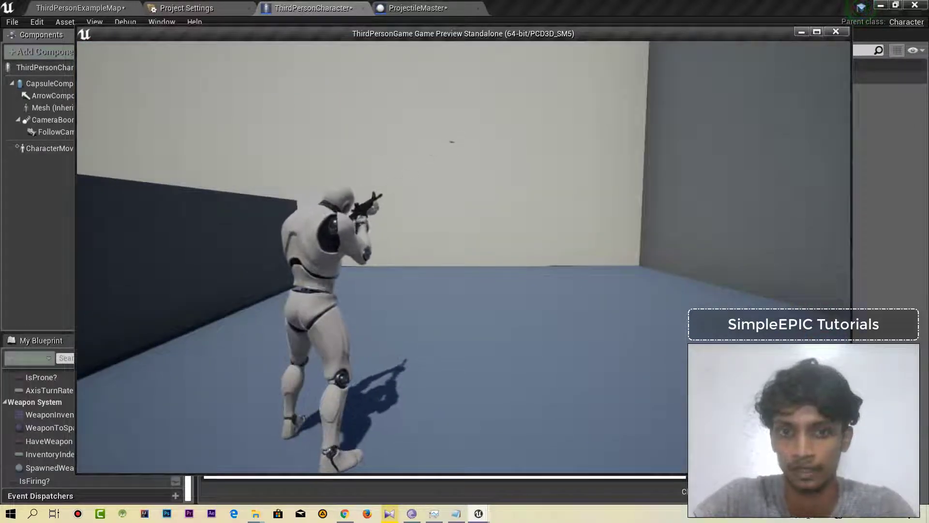
key("Escape")
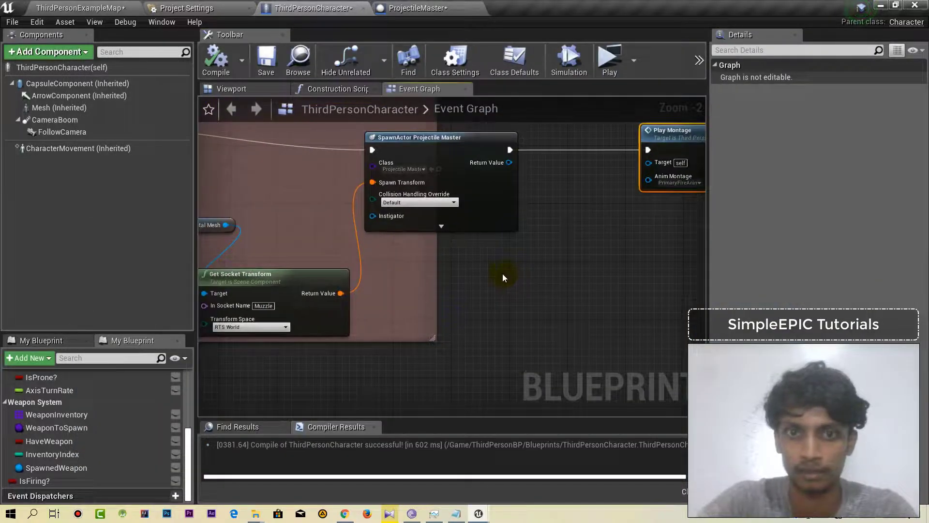
Step: Set the duration of the Delay node ahead of Automated Primary Fire to 0.15
right_click_drag(524, 278, 476, 279)
scroll(474, 279, "down", 4)
right_click_drag(340, 262, 484, 261)
scroll(307, 255, "up", 1)
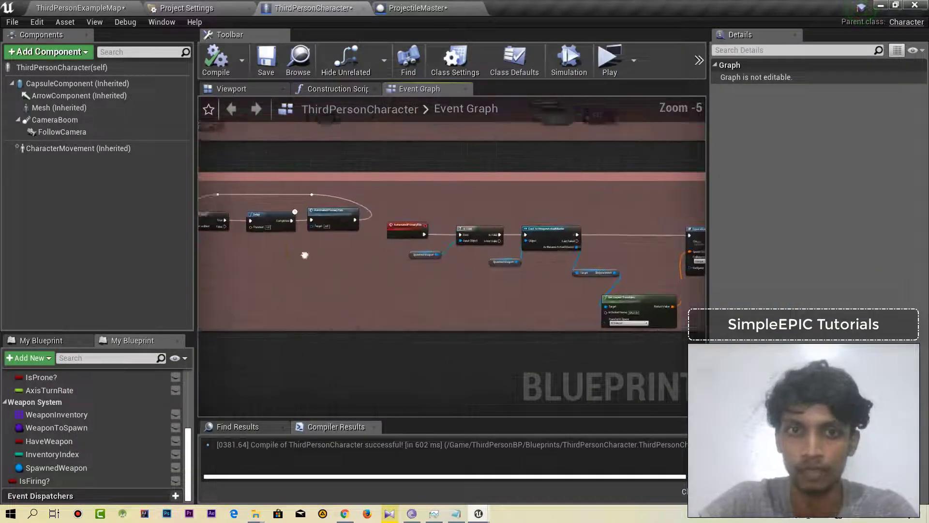
right_click_drag(304, 255, 497, 271)
scroll(497, 271, "up", 3)
right_click_drag(424, 223, 506, 257)
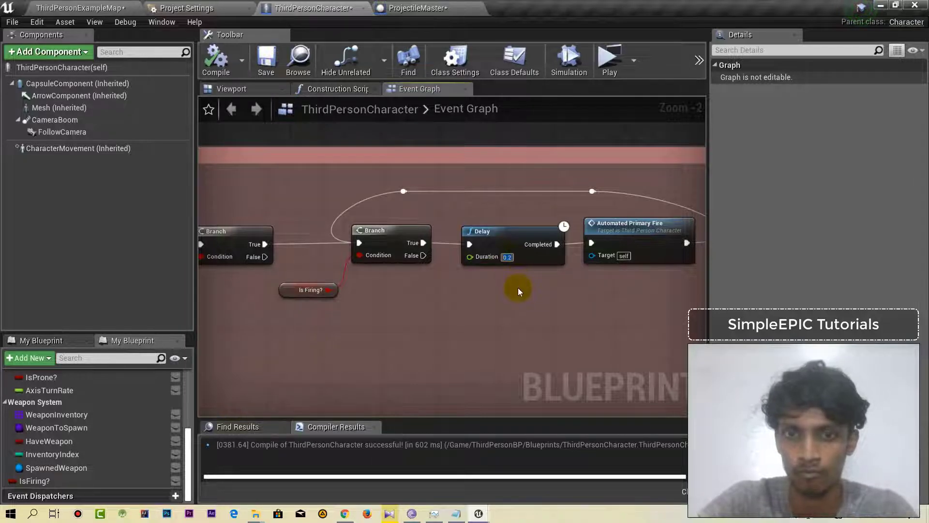
type("0.15")
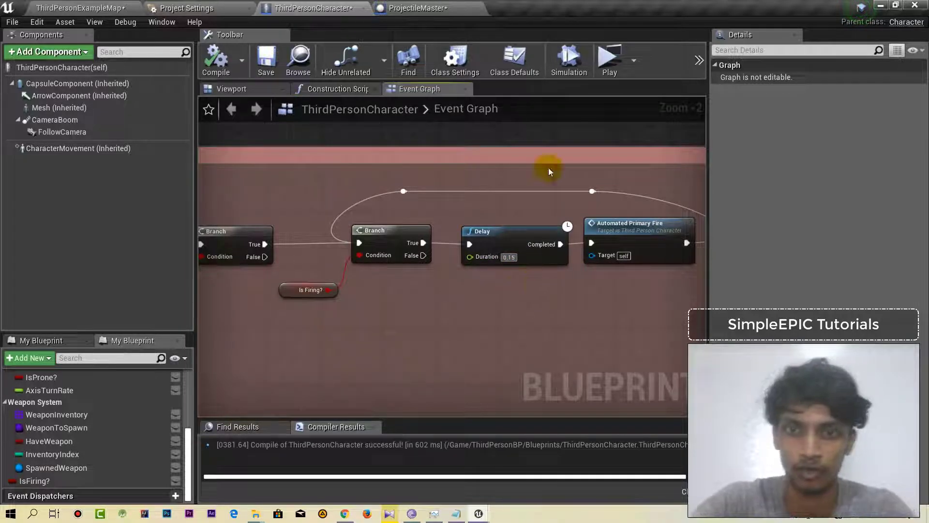
Step: Playtest the automated rifle fire by equipping a weapon, aiming and shooting repeatedly, and release the game preview
left_click(604, 63)
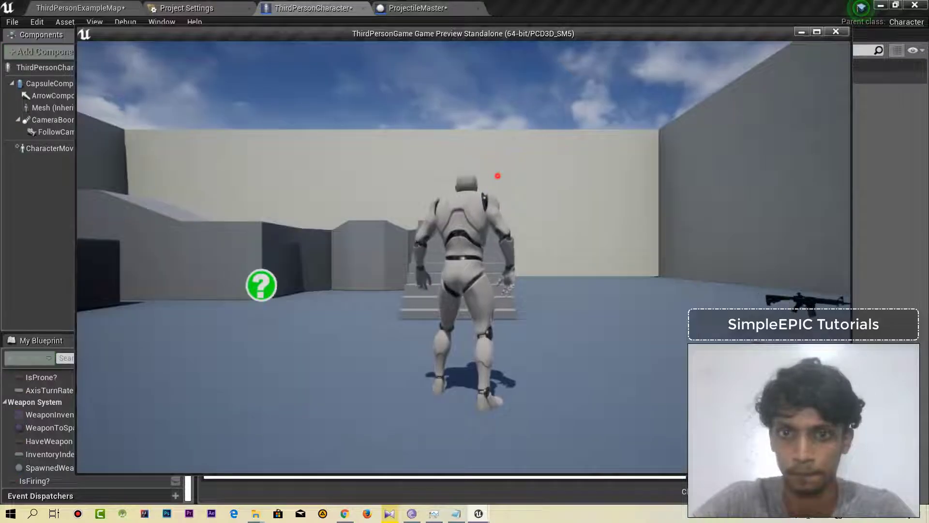
left_click(497, 175)
key("w")
right_click(498, 176)
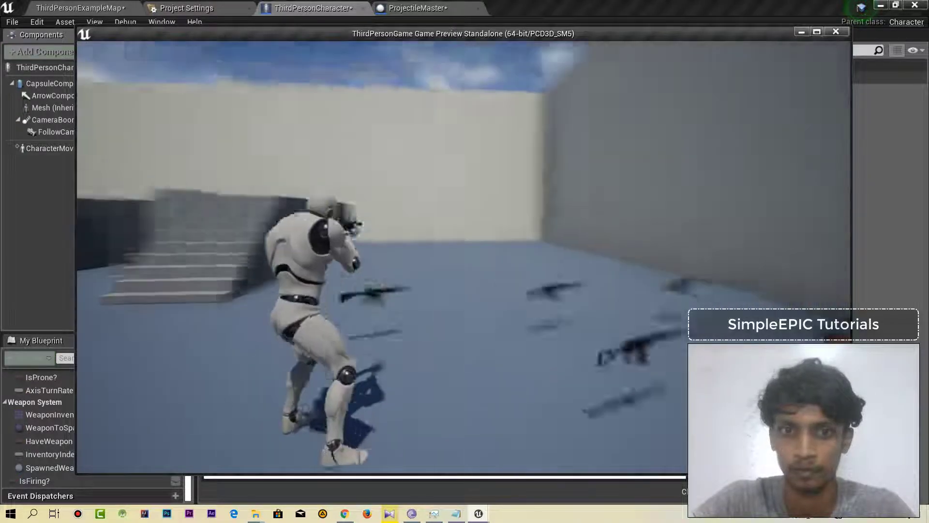
left_click(497, 176)
left_click(497, 176)
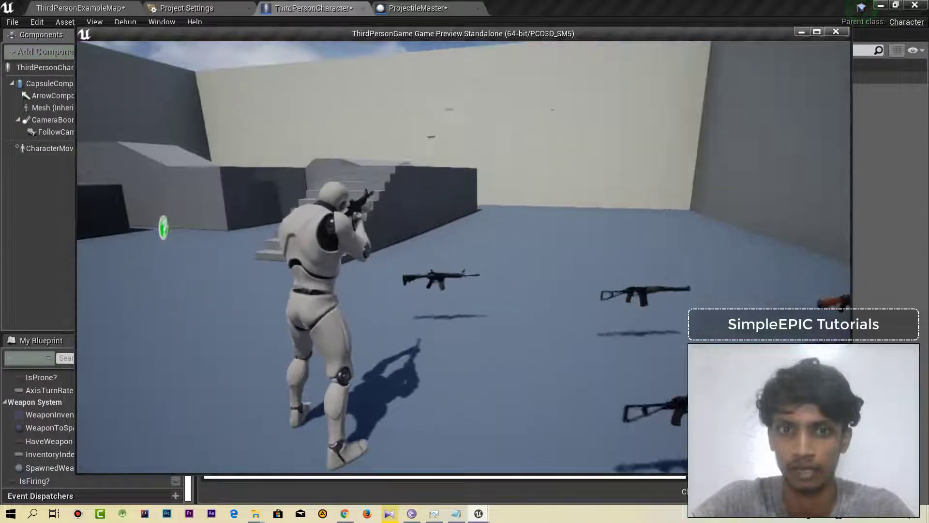
left_click(498, 175)
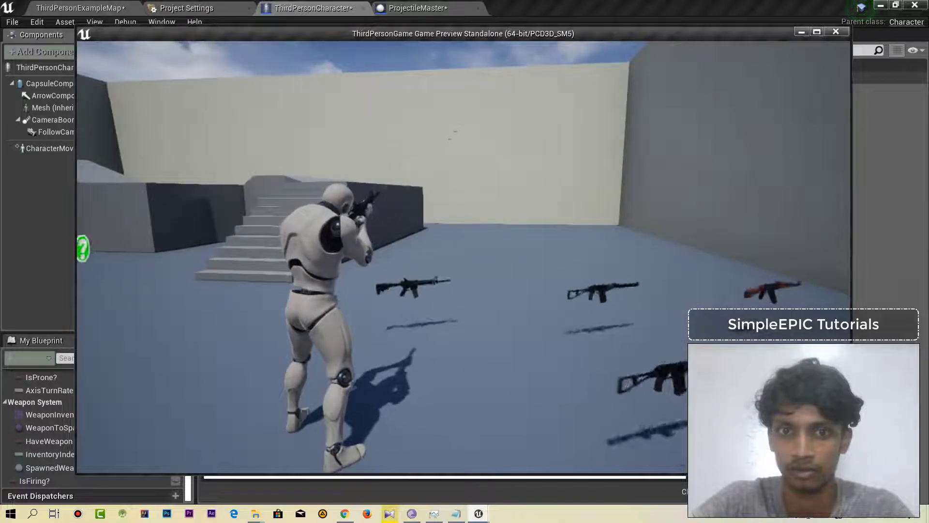
left_click(497, 176)
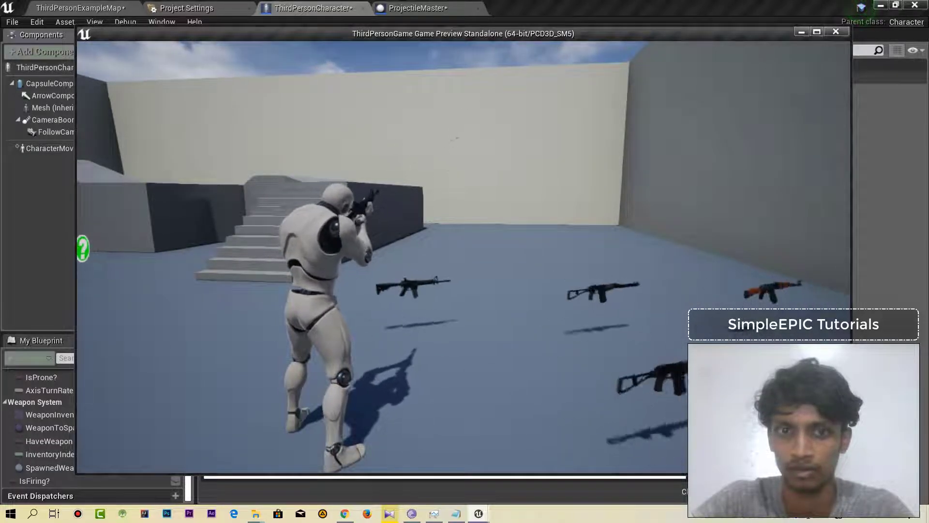
key("Escape")
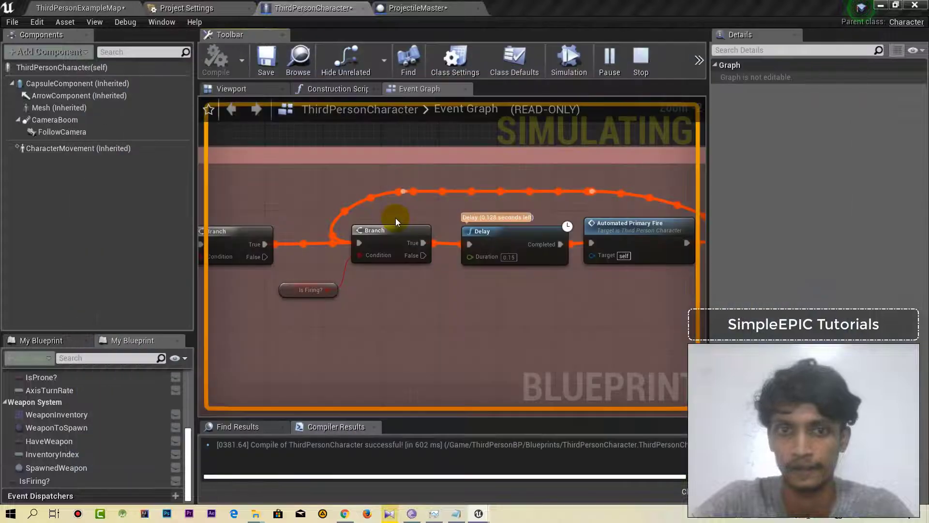
Step: Open PrimaryFireAnimMontage from the project's Animations folder in the level editor's content
right_click_drag(479, 306, 466, 274)
scroll(466, 273, "down", 1)
right_click_drag(405, 270, 473, 262)
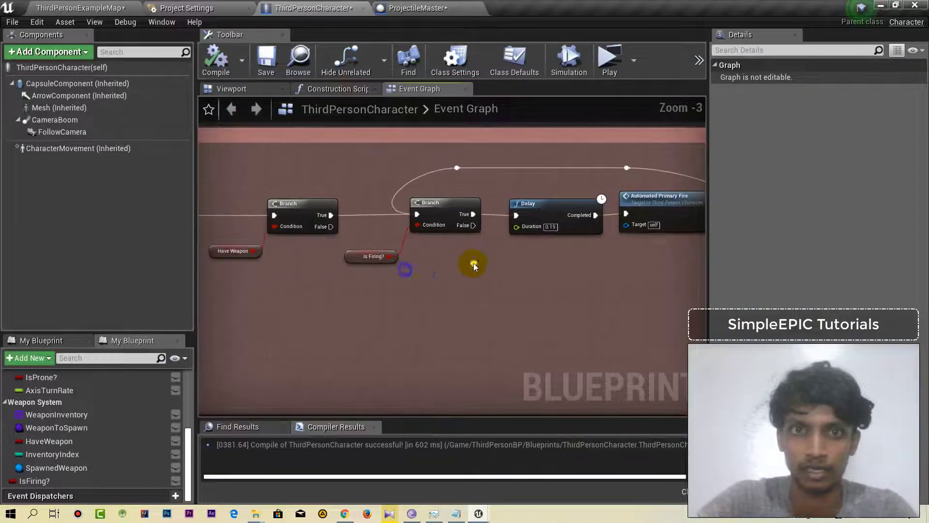
left_click(102, 8)
left_click(248, 339)
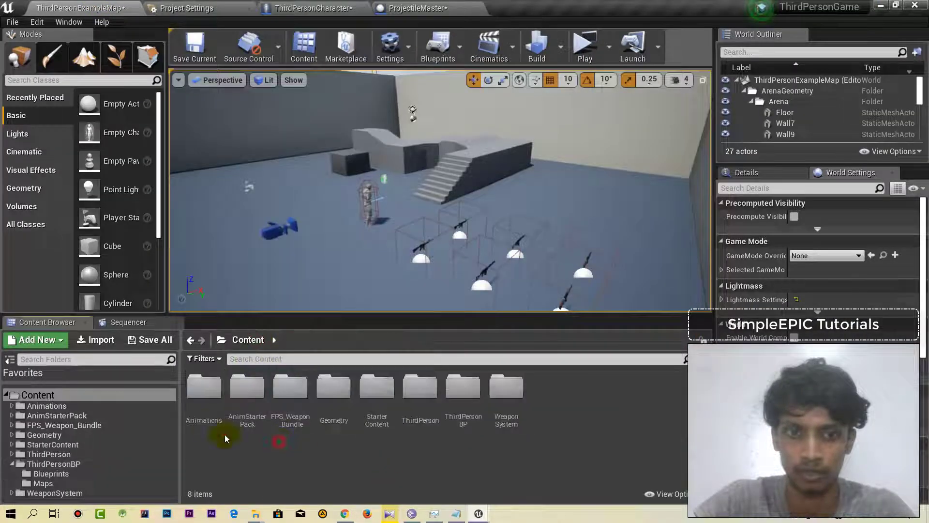
double_click(224, 428)
double_click(201, 394)
double_click(252, 401)
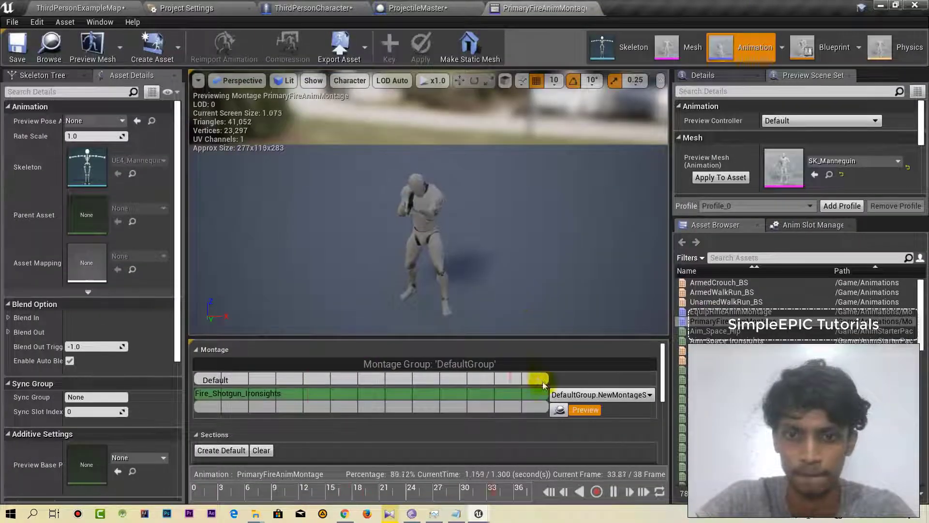
Step: Pause the montage preview and scrub back and forth through its frames to examine the rifle's recoil motion around frame 3
left_click(613, 491)
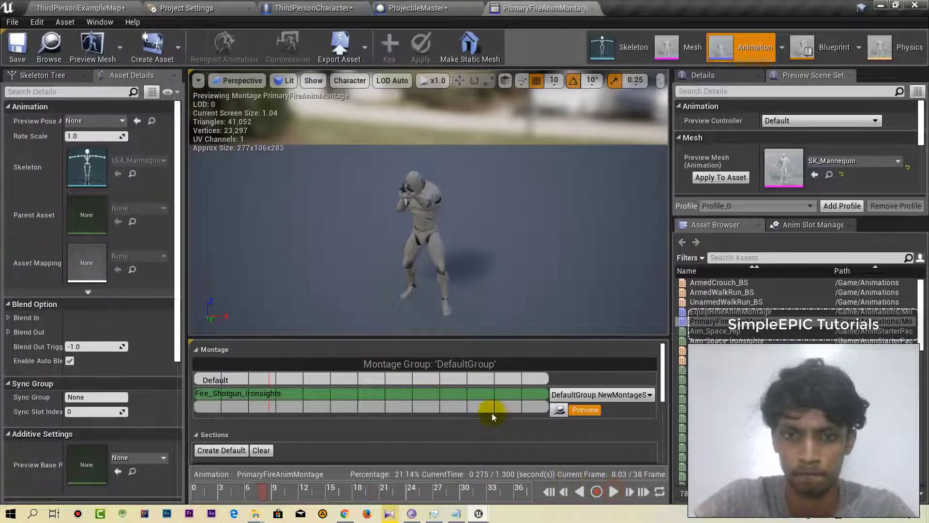
left_click(343, 393)
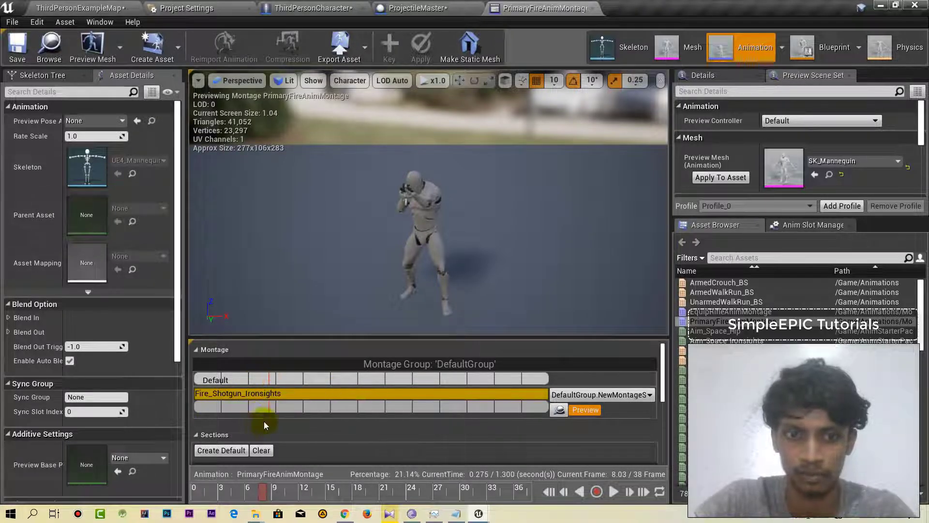
left_click_drag(264, 497, 374, 503)
left_click_drag(453, 505, 248, 505)
right_click_drag(354, 315, 498, 317)
left_click_drag(209, 496, 453, 489)
left_click_drag(525, 483, 146, 475)
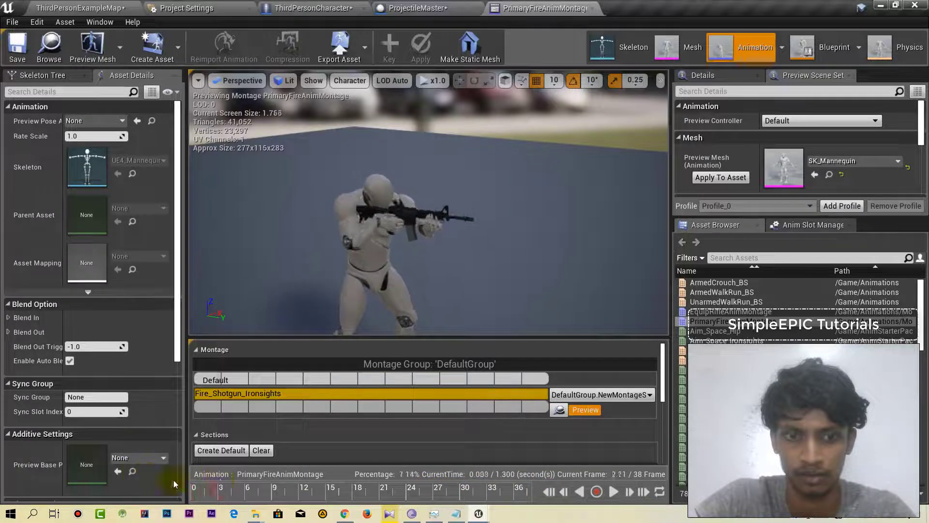
left_click_drag(257, 490, 304, 488)
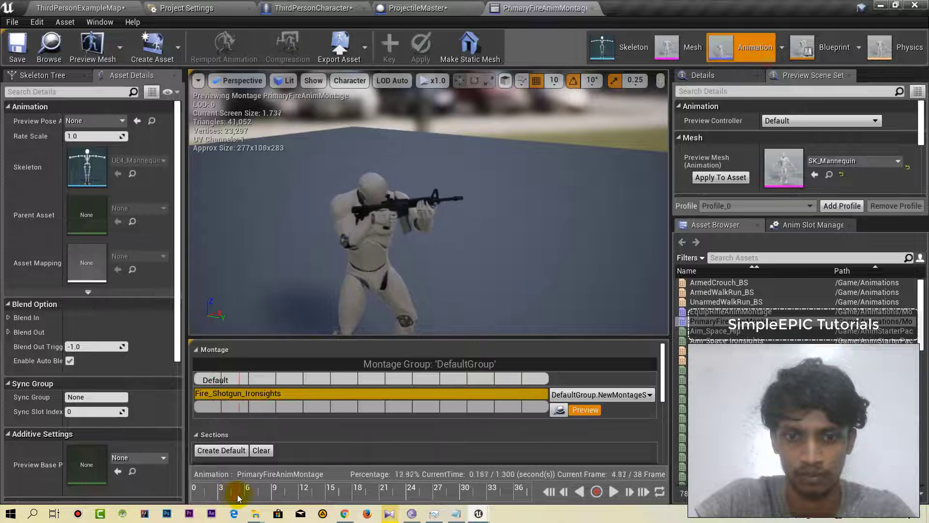
mouse_move(237, 494)
left_mouse_down()
mouse_move(248, 495)
mouse_move(202, 497)
mouse_move(244, 495)
mouse_move(219, 495)
left_mouse_up()
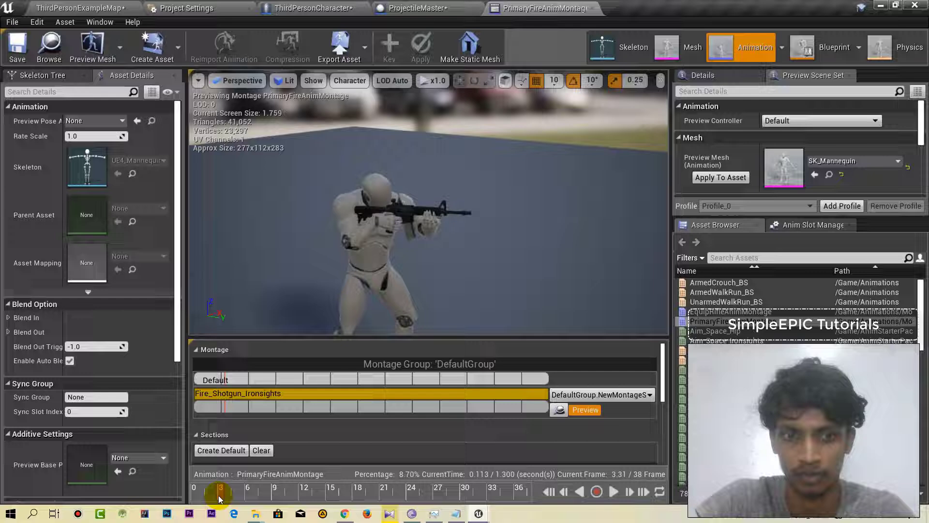
Step: Try to remove frames 4 to 39 from PrimaryFireAnimMontage at the frame 3 position
right_click(226, 378)
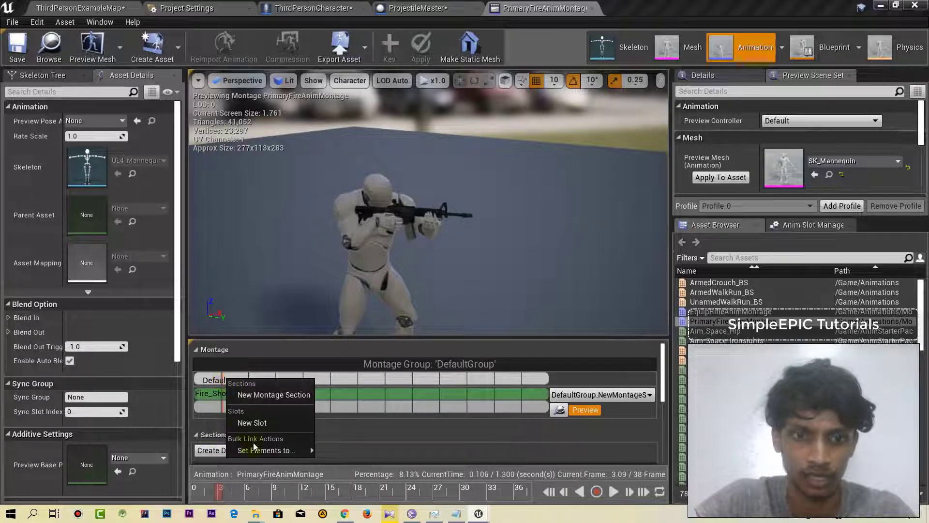
right_click(222, 406)
mouse_move(236, 398)
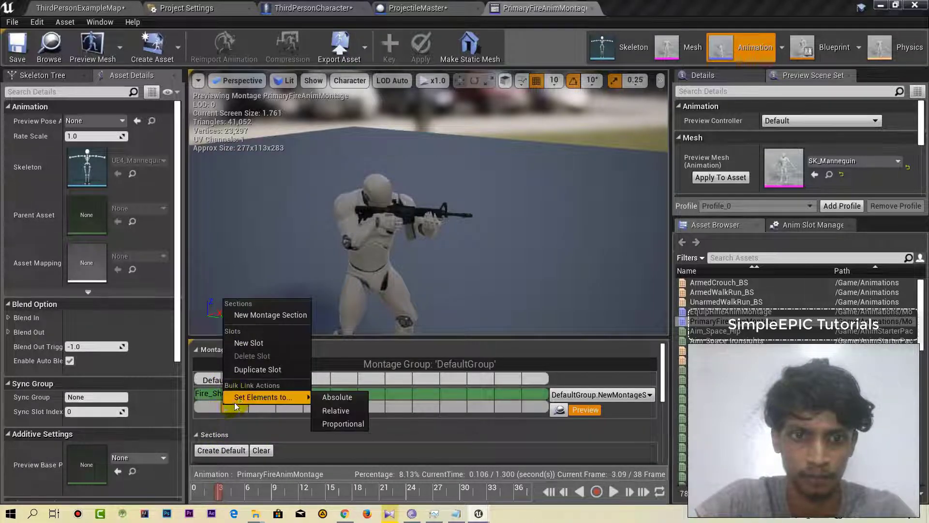
right_click(223, 492)
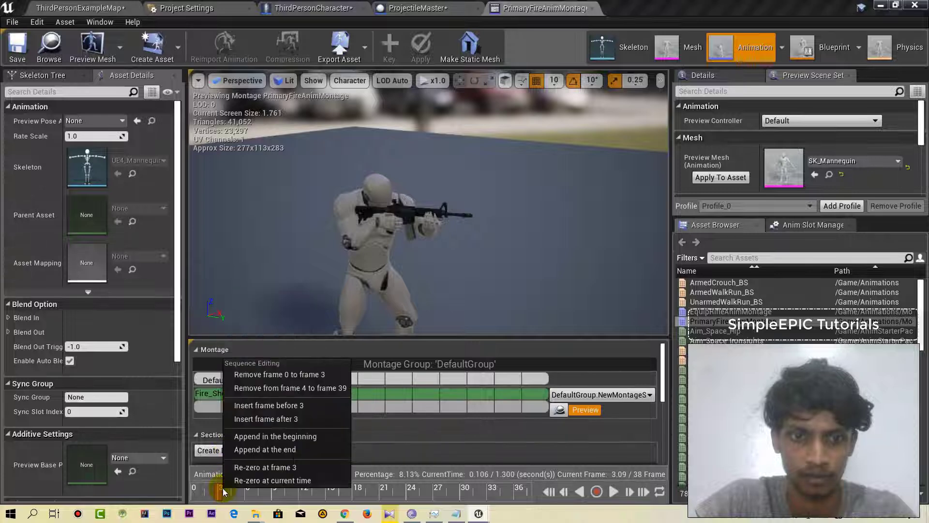
left_click(314, 391)
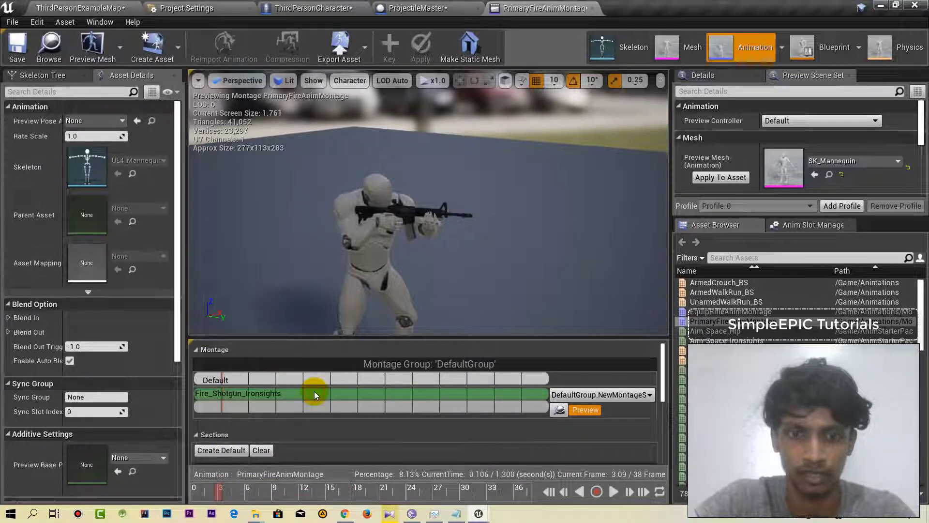
right_click(230, 494)
left_click(279, 396)
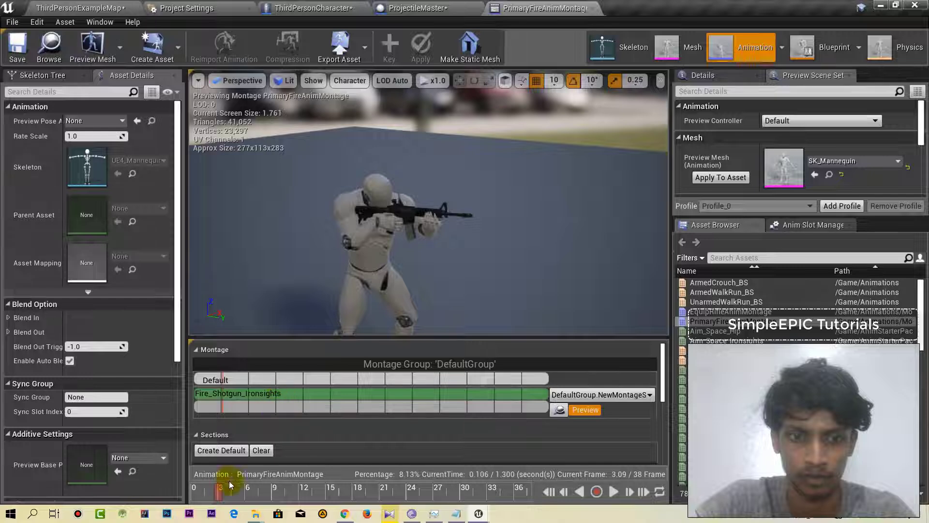
right_click(221, 492)
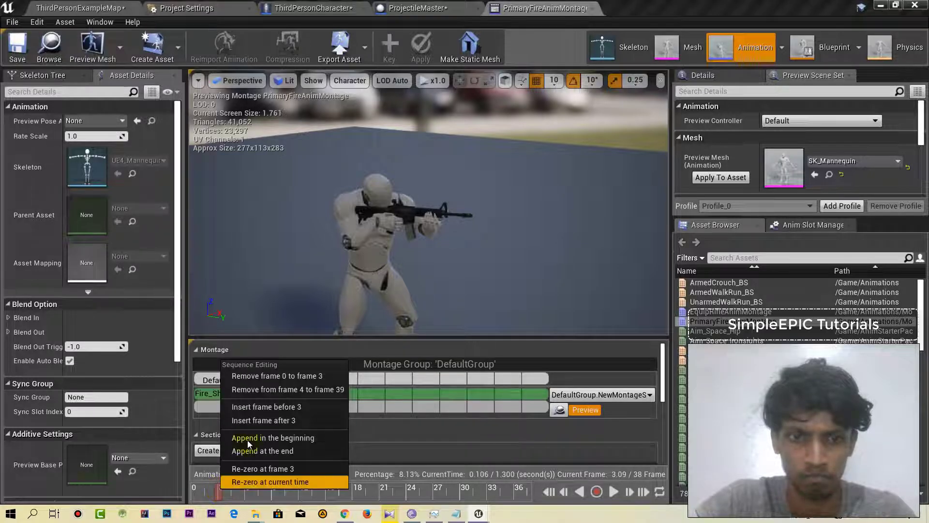
left_click(271, 389)
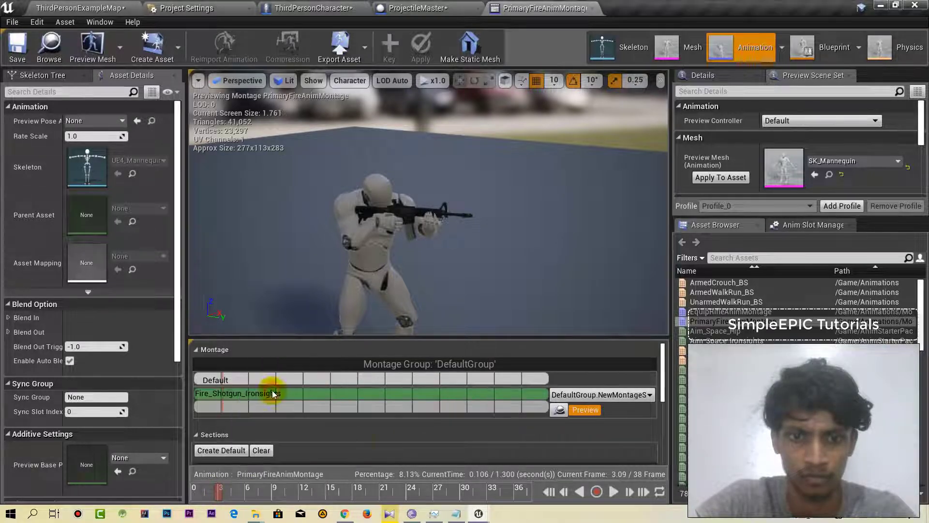
left_click(613, 492)
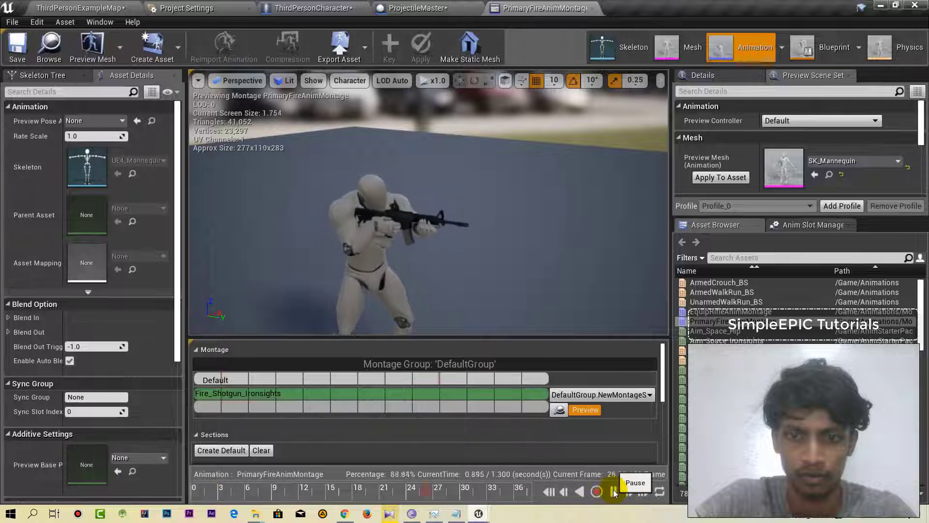
left_click(597, 492)
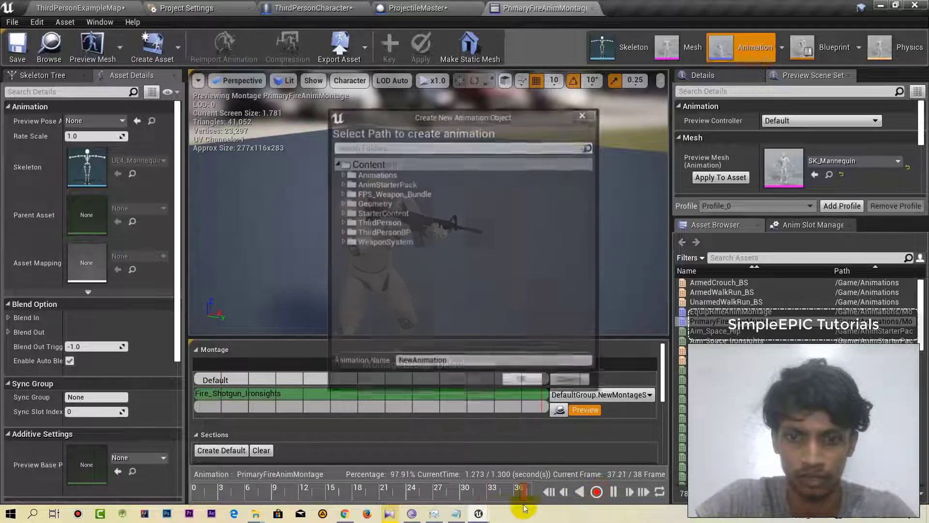
left_click(571, 381)
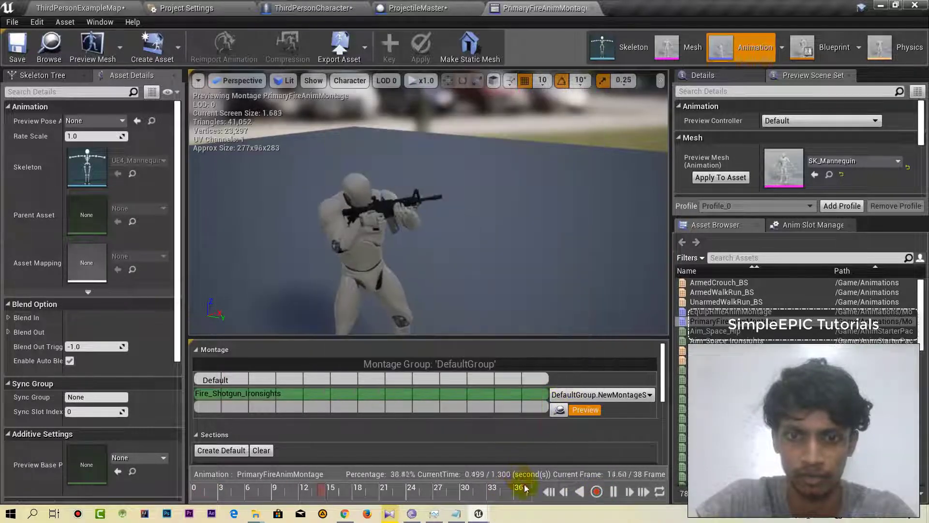
left_click(596, 492)
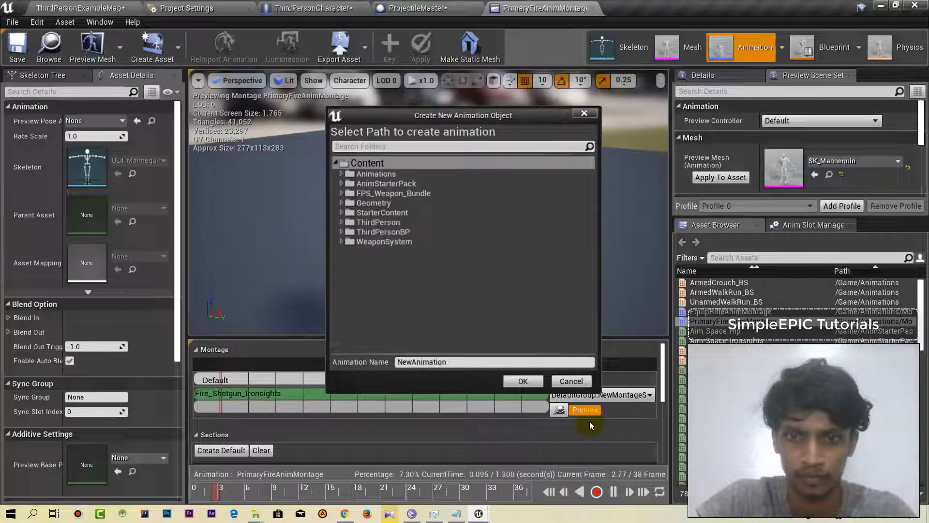
left_click(571, 381)
left_click(614, 492)
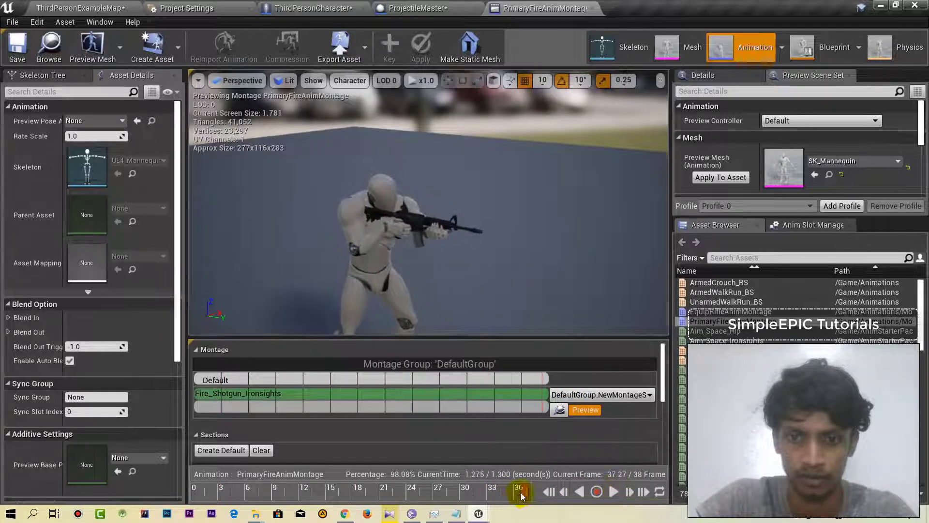
Step: Move the montage playhead back to about frame 3 and try again to remove frames 4 to 39
left_click_drag(521, 496, 224, 514)
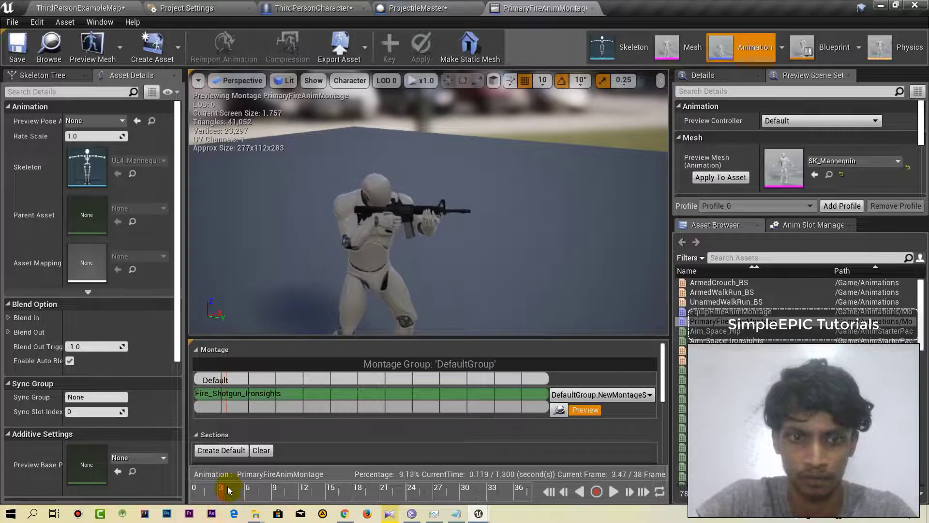
right_click(229, 490)
left_click(419, 439)
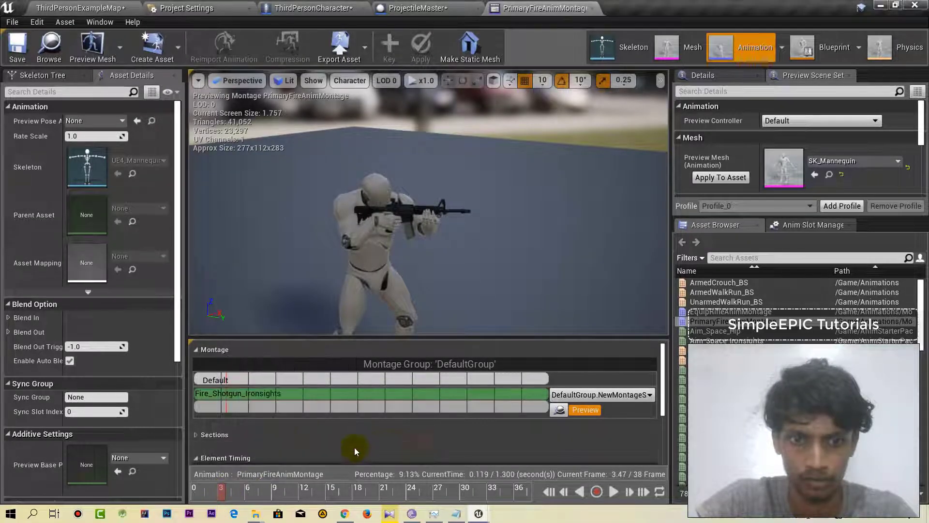
left_click(198, 435)
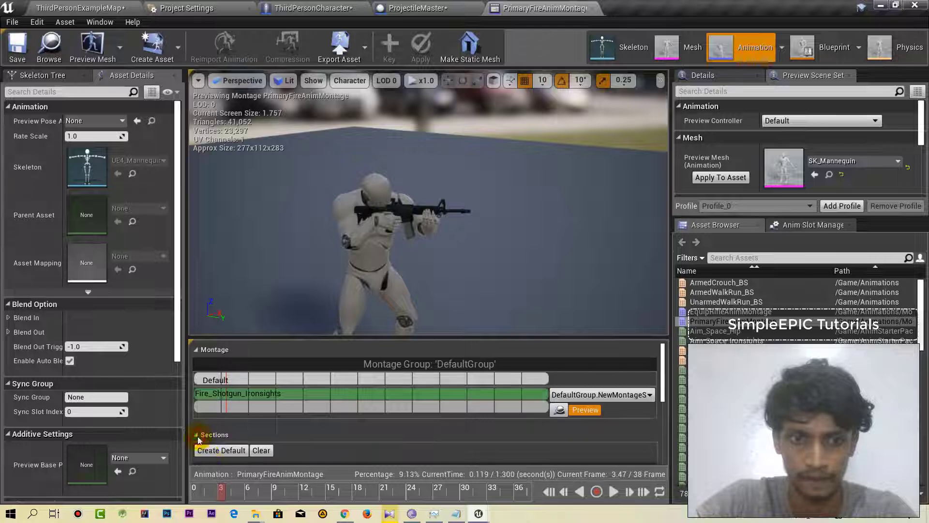
right_click(224, 487)
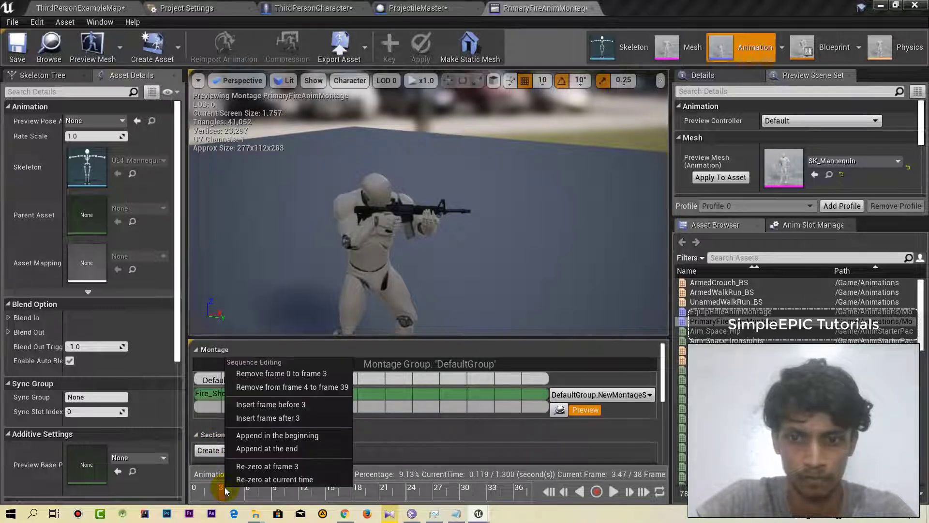
left_click(265, 387)
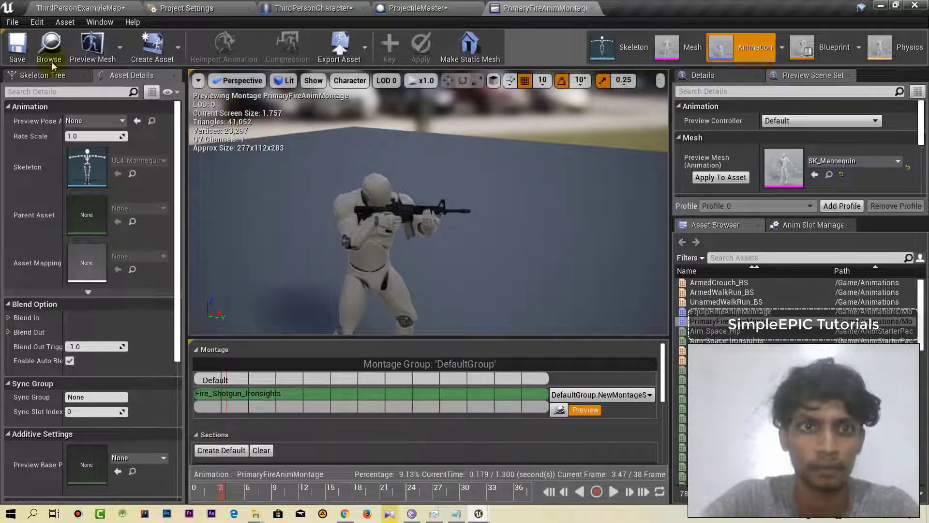
Step: In ThirdPersonCharacter's Event Graph, set the duration of the Delay between the Is Firing? Branch and Automated Primary Fire to 0.11
left_click(321, 5)
right_click_drag(349, 263, 293, 303)
right_click_drag(653, 333, 317, 340)
scroll(491, 295, "up", 3)
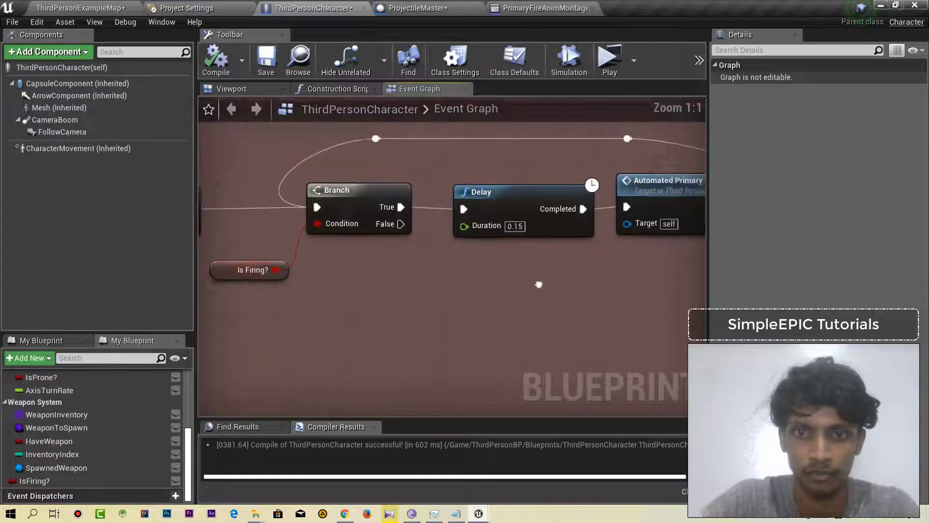
right_click_drag(539, 284, 504, 294)
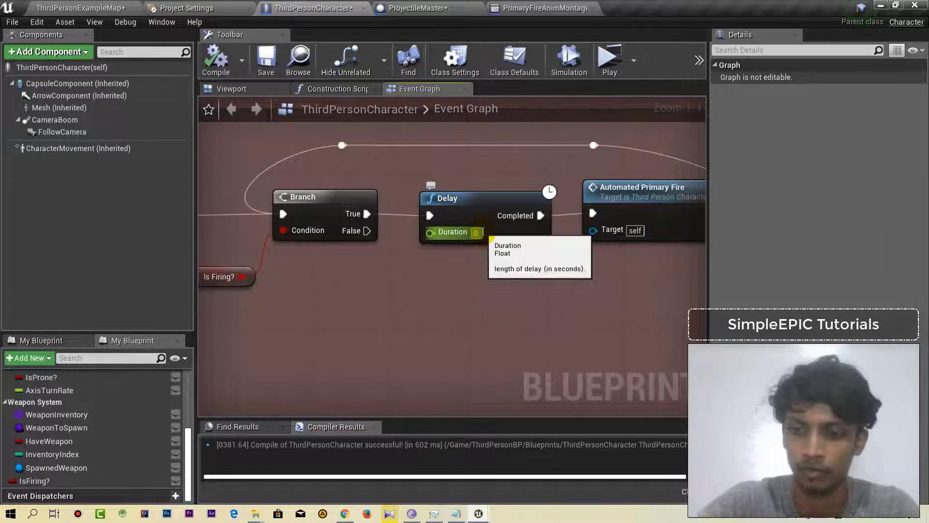
Step: Play-test the level by picking up a rifle and firing automatically at the walls, and end the session
left_click(628, 49)
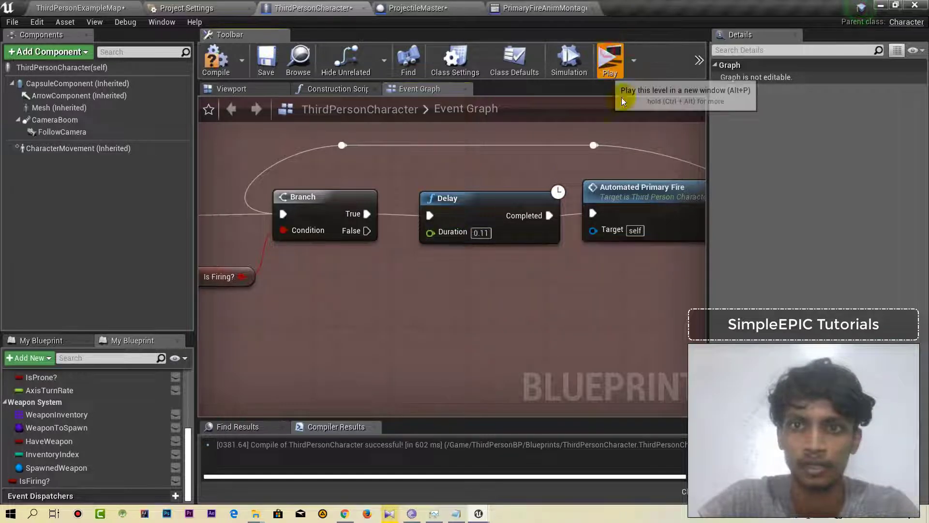
left_click(559, 200)
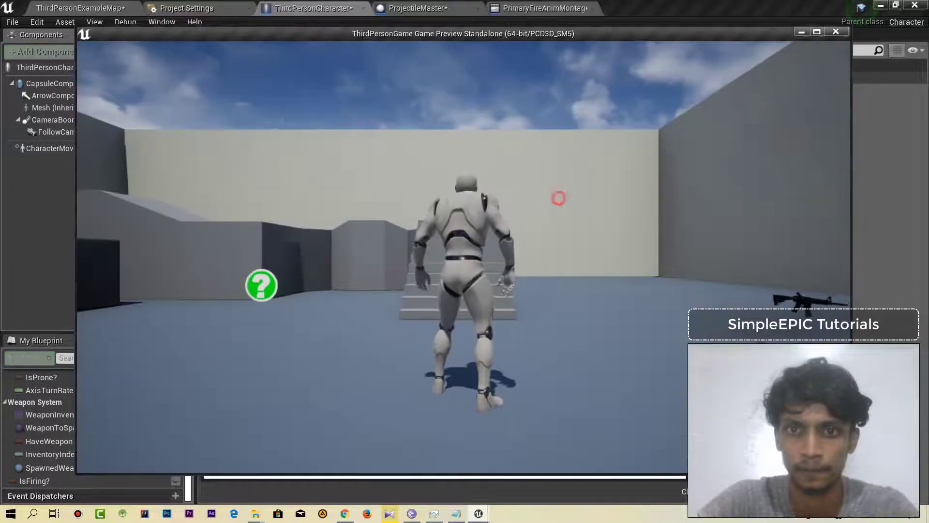
key("w")
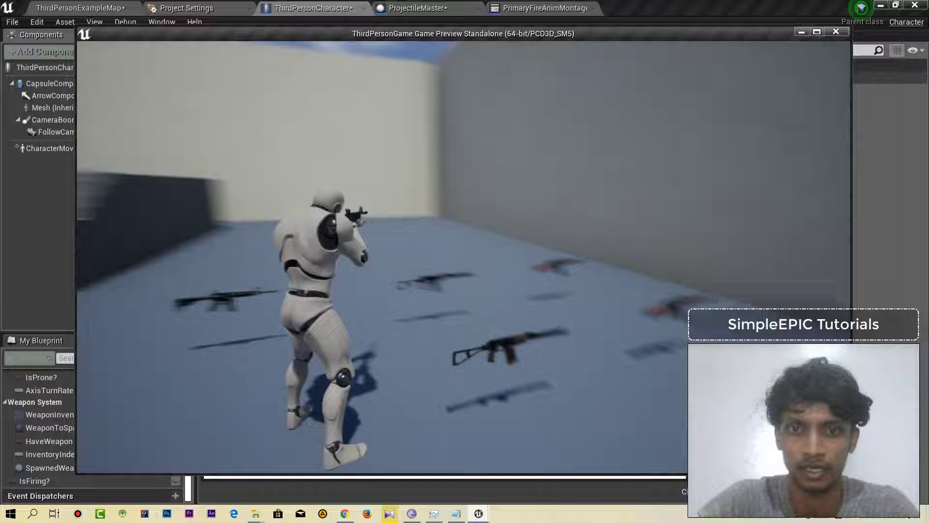
left_click(464, 257)
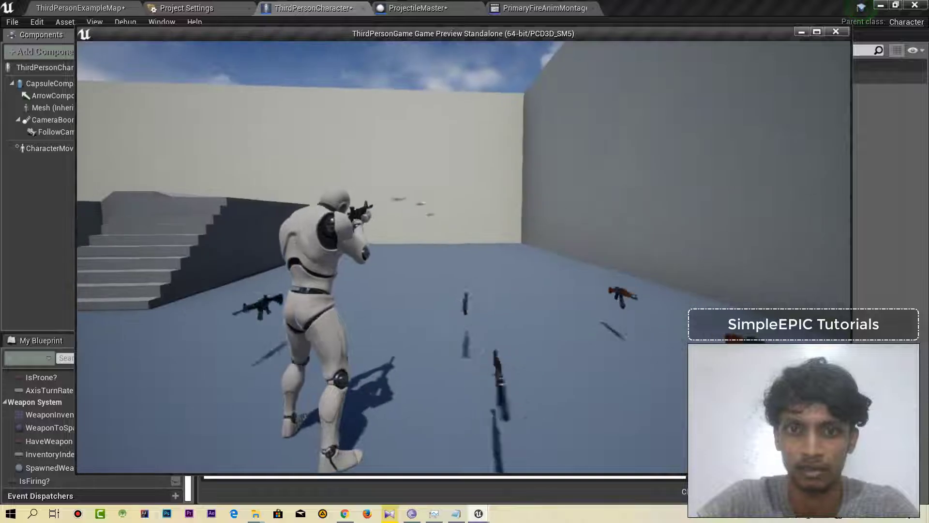
key("w")
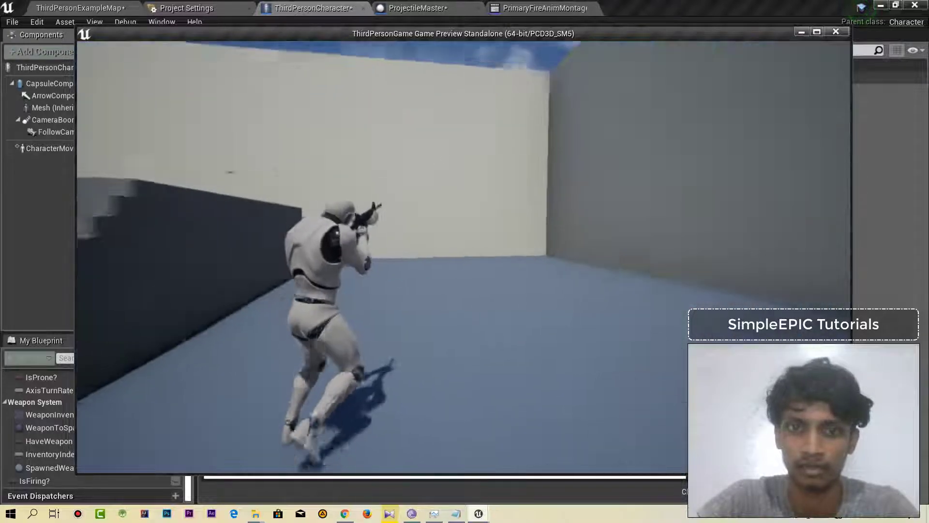
left_click(463, 257)
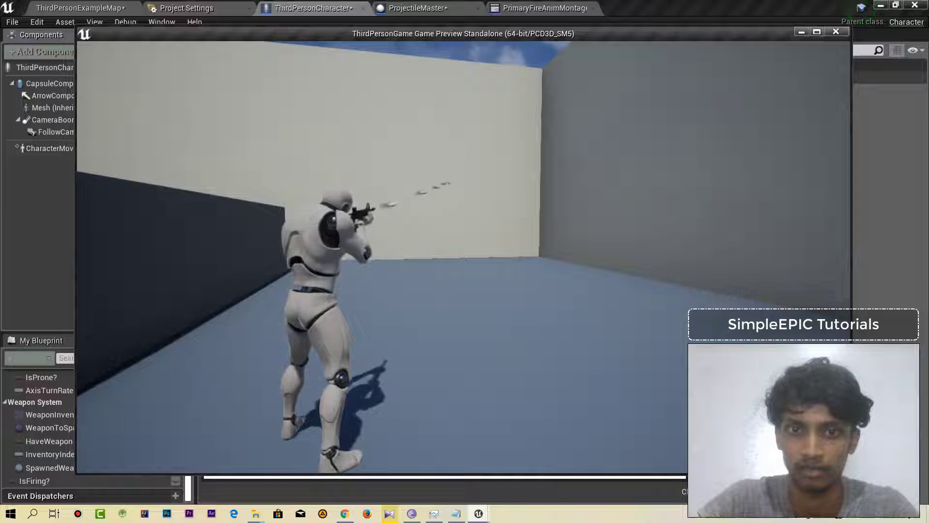
key("Escape")
Step: Set the Initial Speed of the ProjectileMovement component in the ProjectileMaster blueprint to 5000
scroll(401, 271, "down", 4)
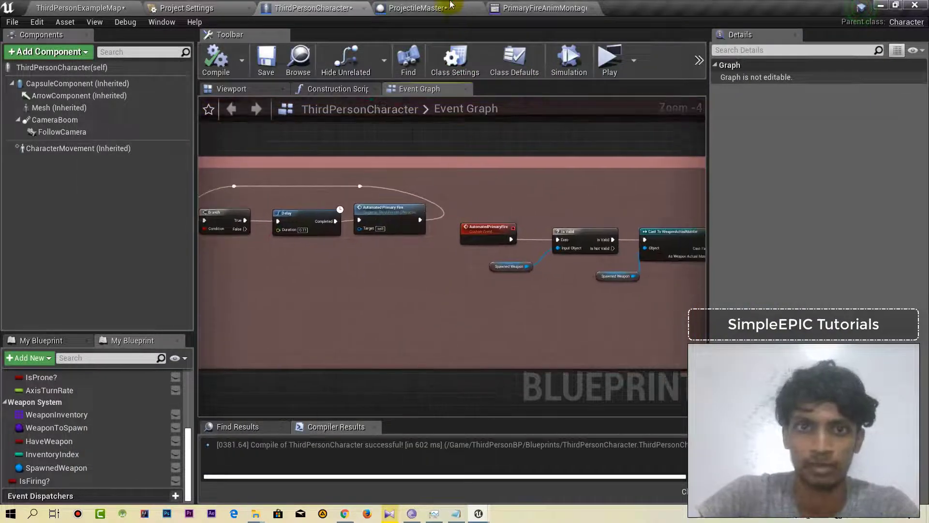
left_click(416, 8)
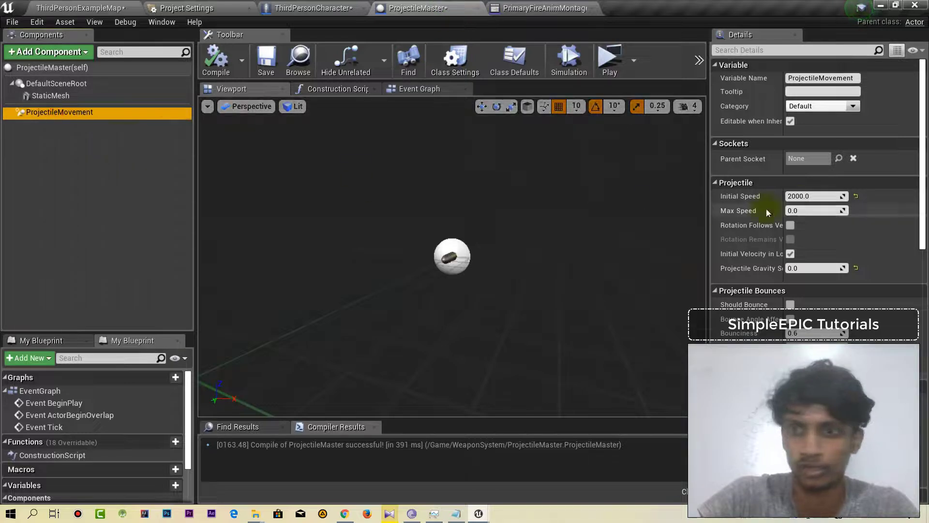
type("5")
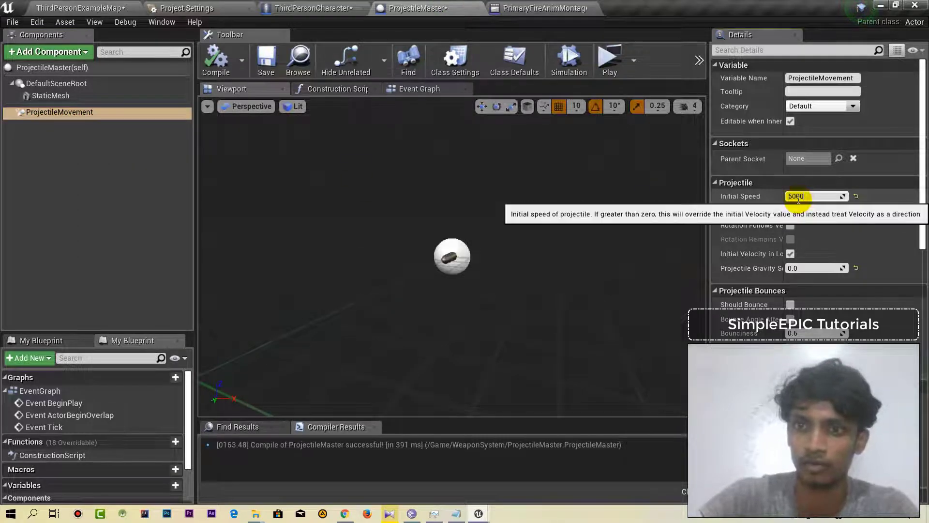
type("000")
key("Return")
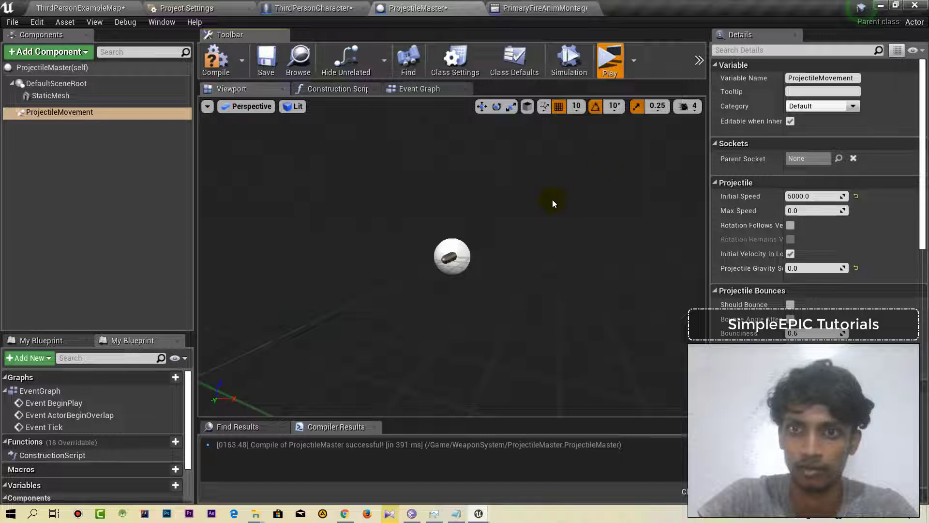
Step: Play-test the level by running around with a rifle and firing automatically while standing and crouching, and end the session
left_click(537, 201)
key("w")
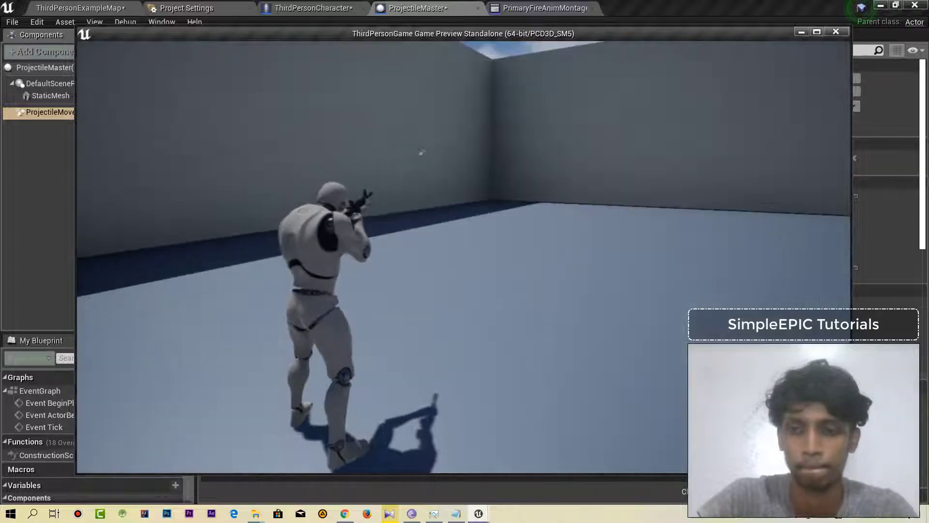
key("c")
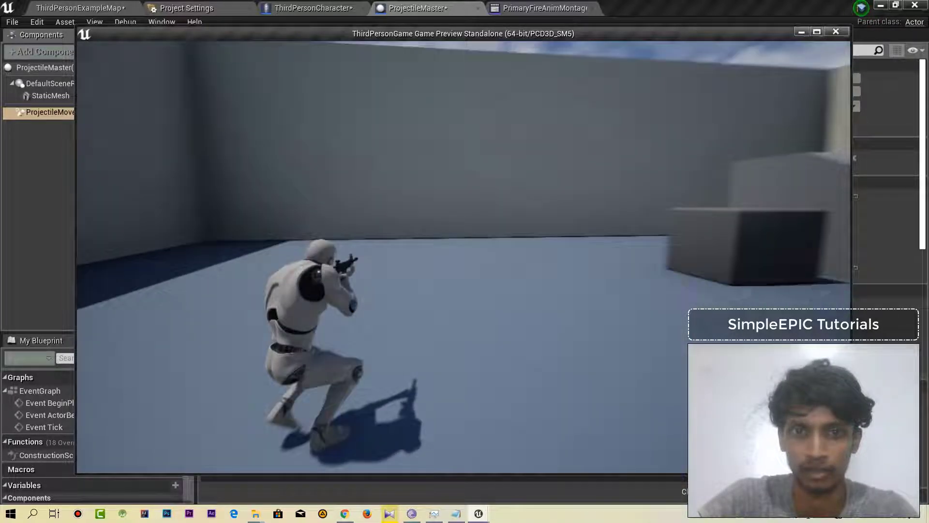
key("w")
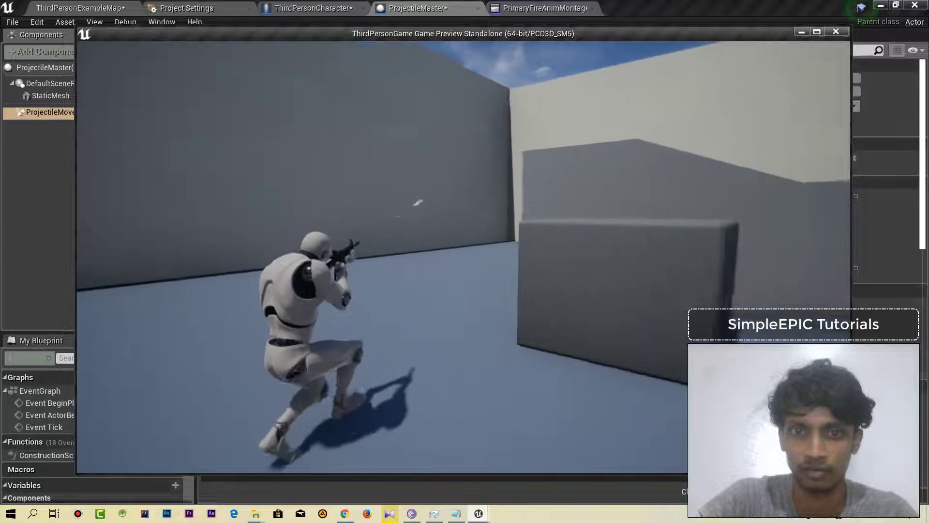
key("c")
key("w")
key("z")
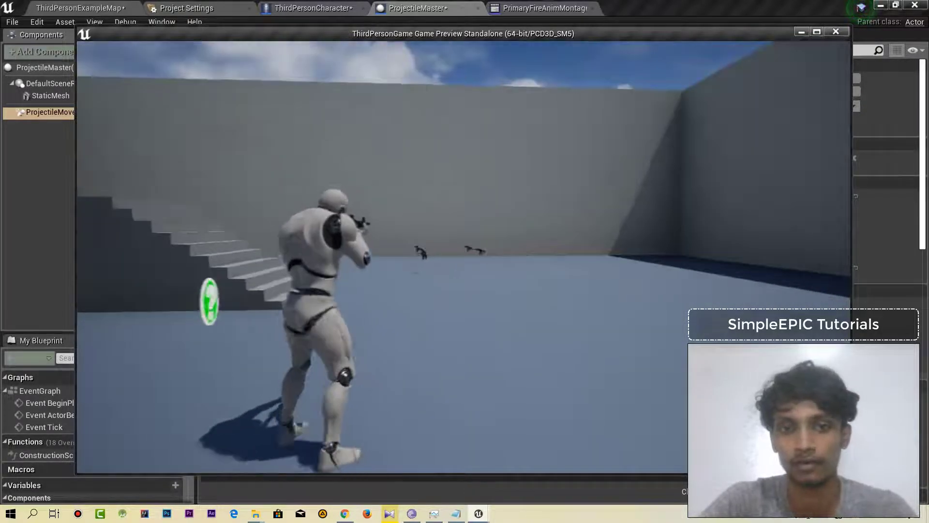
key("w")
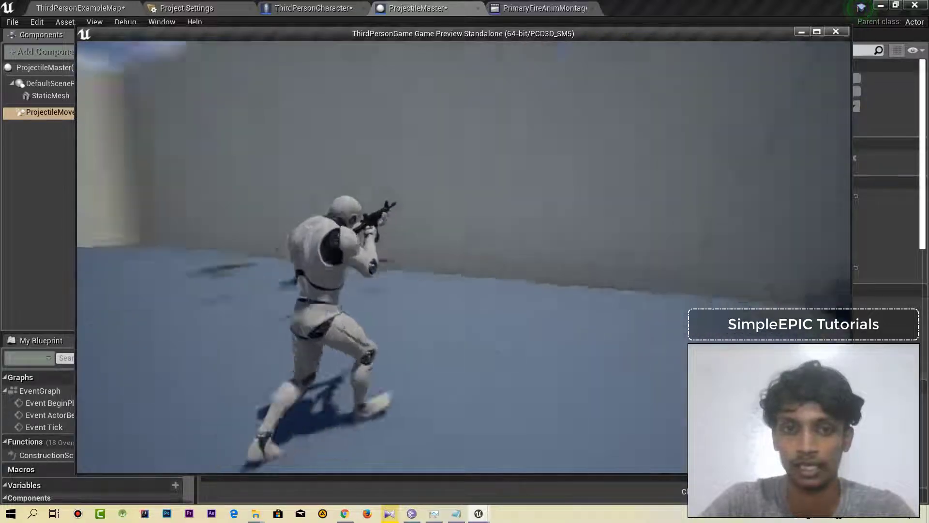
key("w")
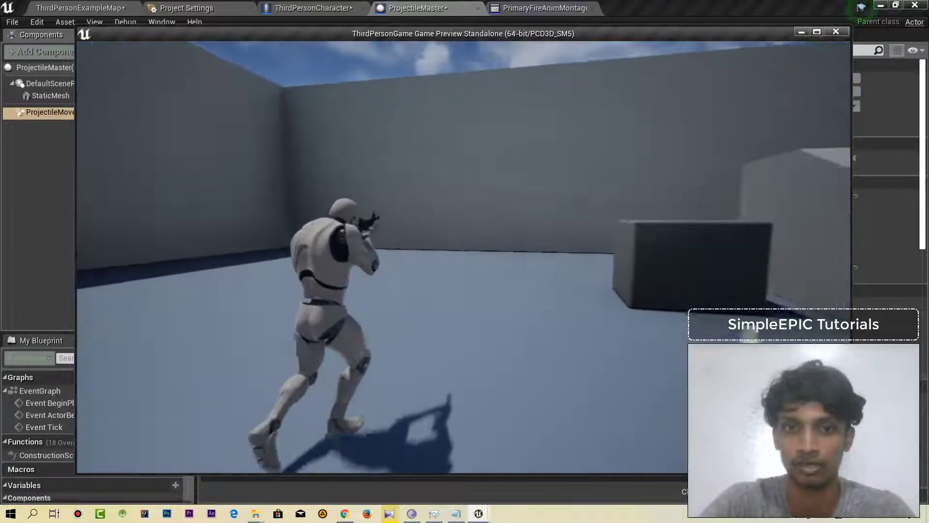
key("w")
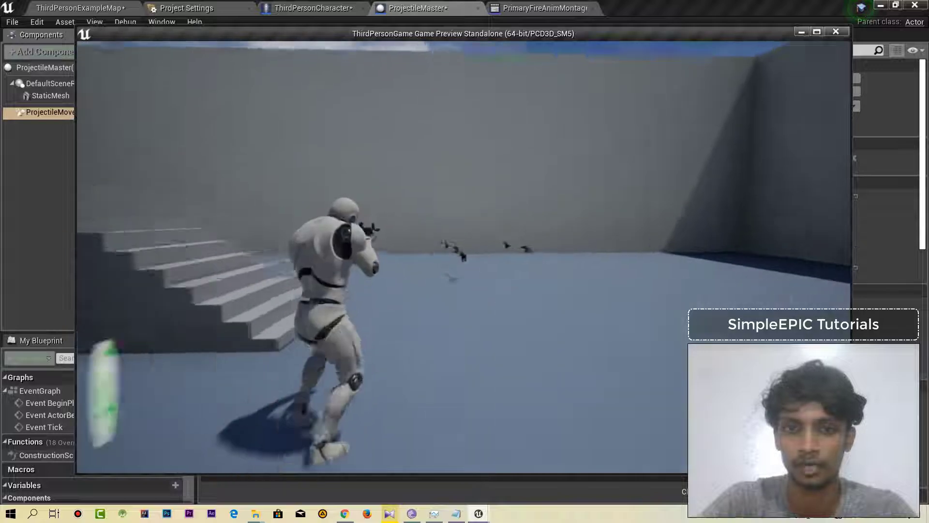
key("w")
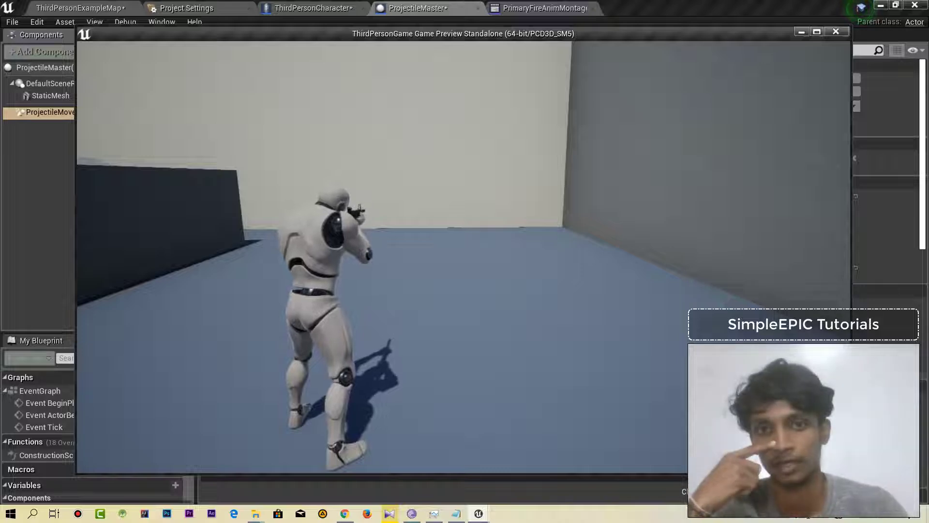
key("Escape")
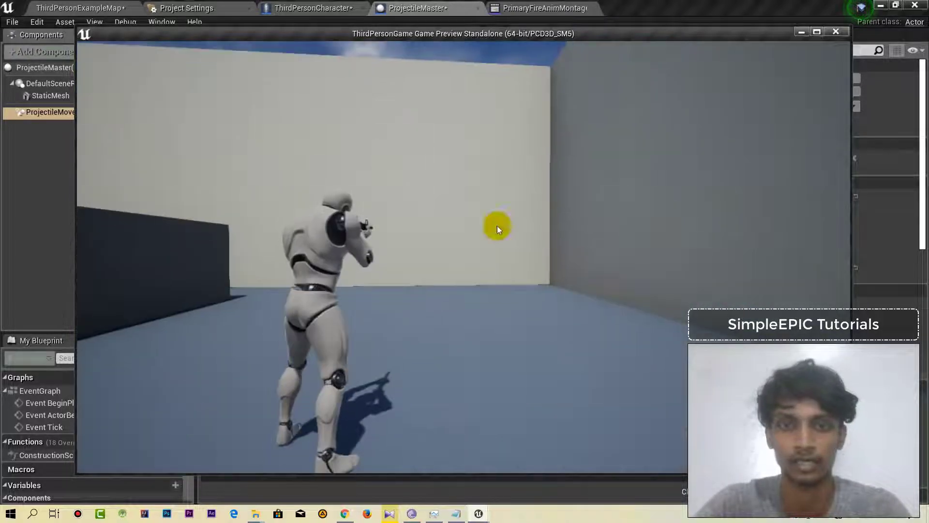
mouse_move(475, 5)
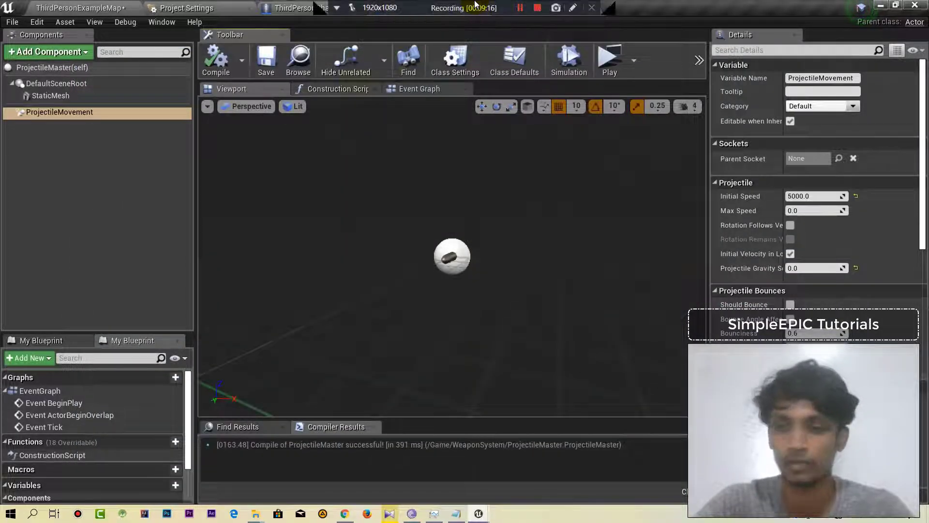